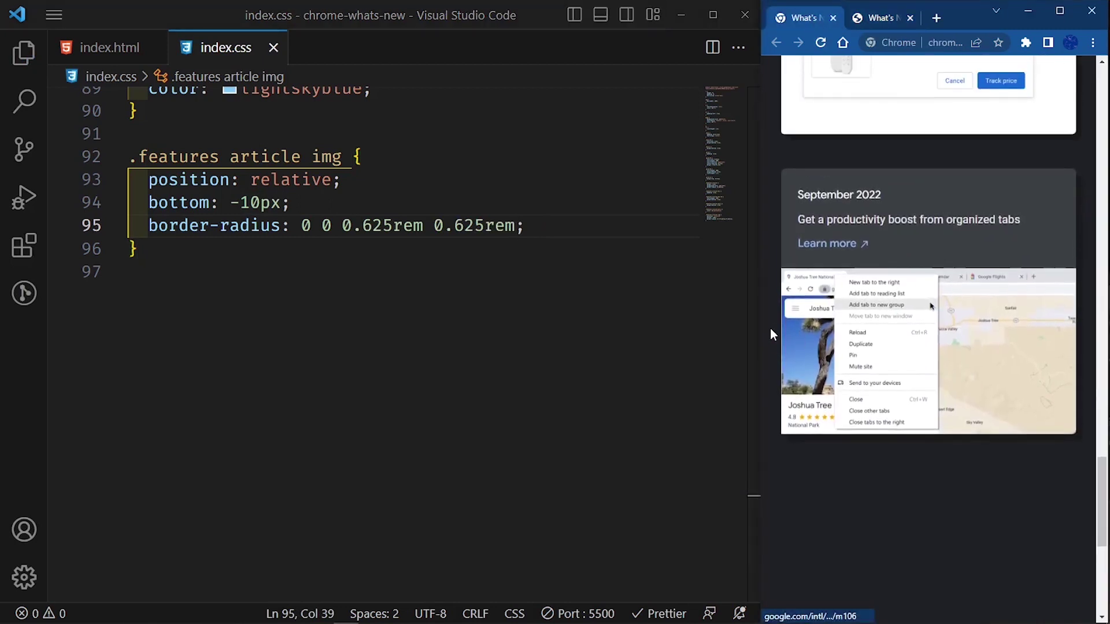
{"action": "scroll", "coordinate": [788, 287], "scroll_direction": "up", "scroll_amount": 3}
{"action": "scroll", "coordinate": [769, 321], "scroll_direction": "up", "scroll_amount": 3}
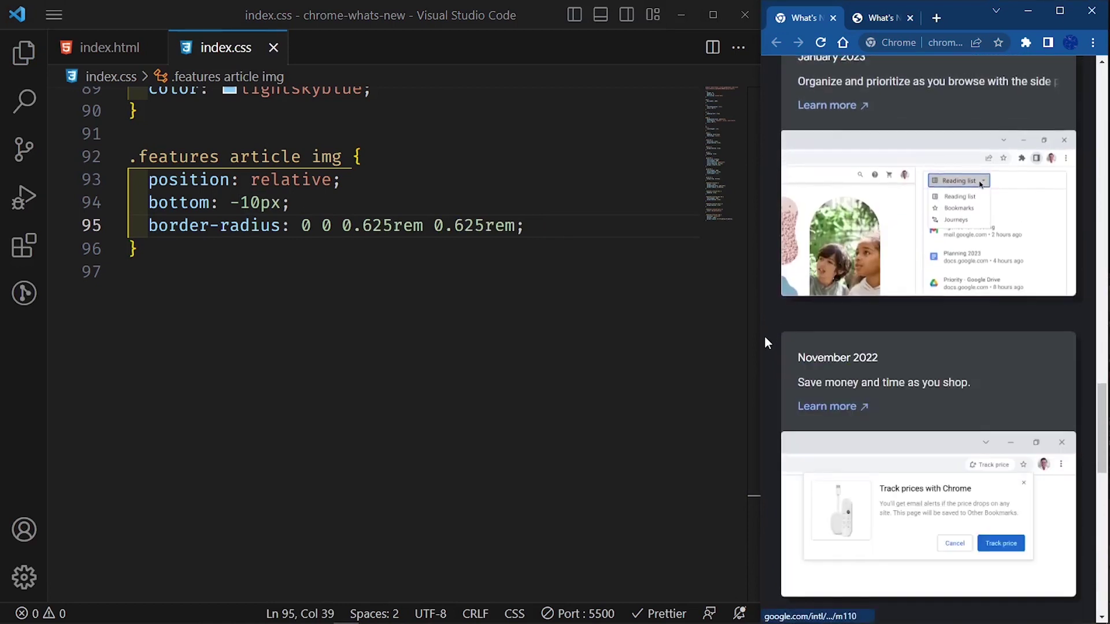
Show the local 127.0.0.1:5500 clone page in Chrome, alongside the .features article styles
{"action": "left_click", "coordinate": [876, 18]}
{"action": "scroll", "coordinate": [368, 277], "scroll_direction": "up", "scroll_amount": 2}
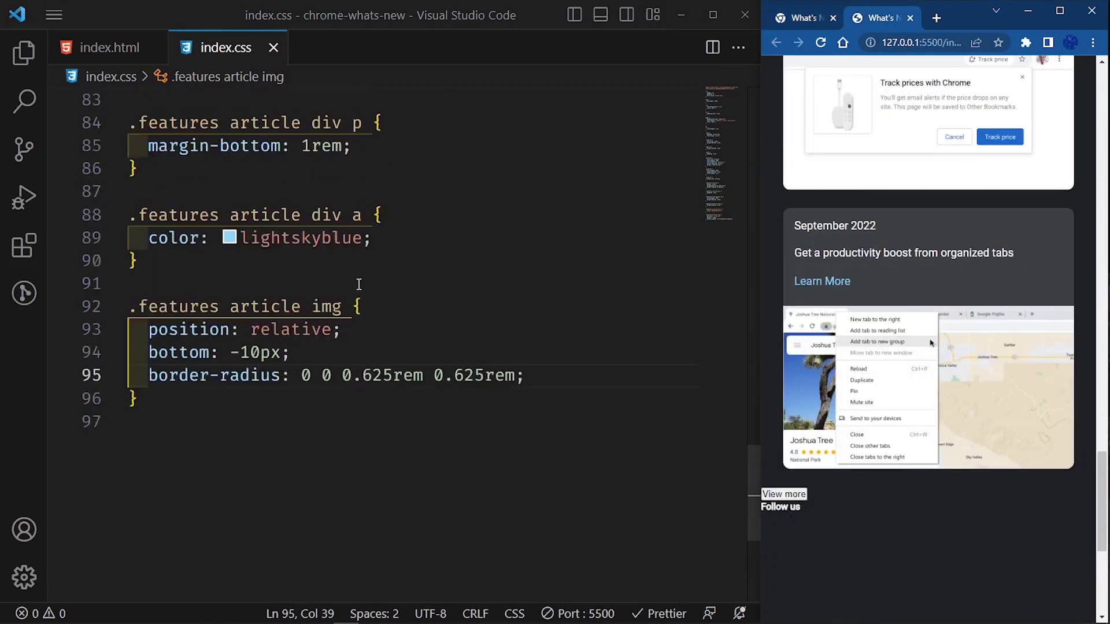
{"action": "scroll", "coordinate": [356, 281], "scroll_direction": "up", "scroll_amount": 1}
{"action": "scroll", "coordinate": [313, 284], "scroll_direction": "up", "scroll_amount": 2}
{"action": "scroll", "coordinate": [314, 284], "scroll_direction": "up", "scroll_amount": 2}
{"action": "scroll", "coordinate": [313, 285], "scroll_direction": "up", "scroll_amount": 2}
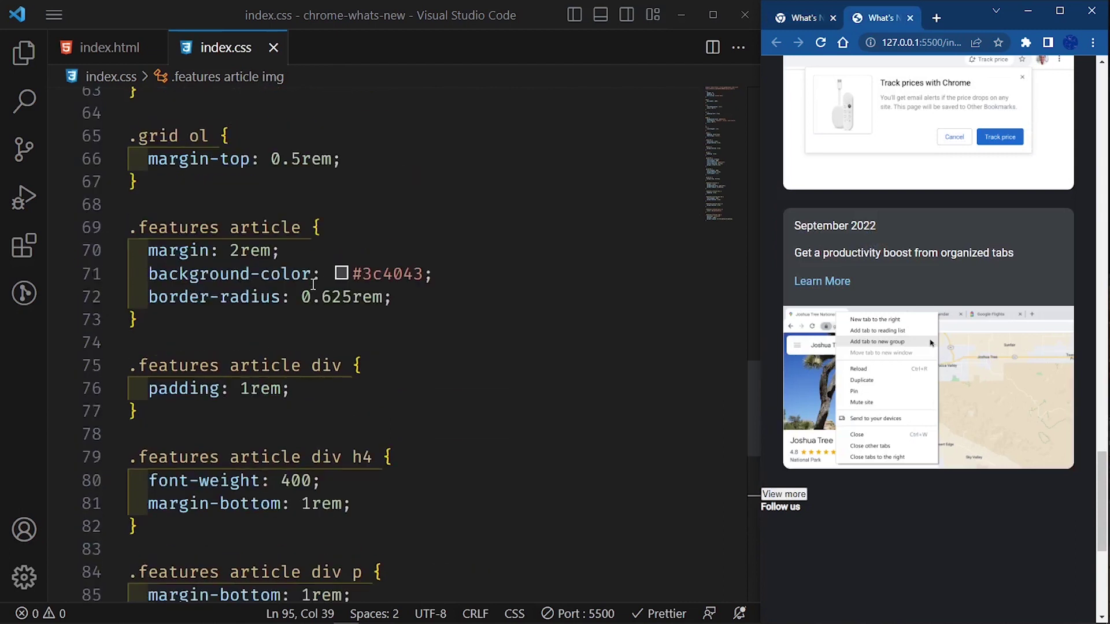
Add a `.features article:hover` rule with transform: translateY(-0.5rem) and save index.css
{"action": "left_click", "coordinate": [188, 321]}
{"action": "key", "text": "Return"}
{"action": "key", "text": "Return"}
{"action": "type", "text": ".f"}
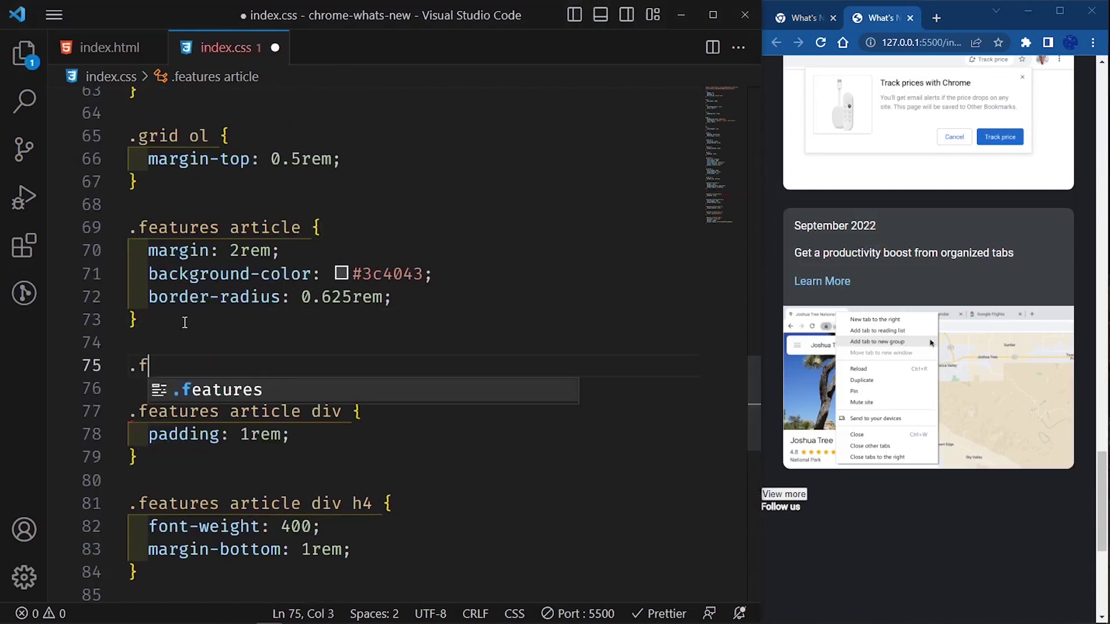
{"action": "type", "text": "eatures a"}
{"action": "key", "text": "BackSpace"}
{"action": "key", "text": "BackSpace"}
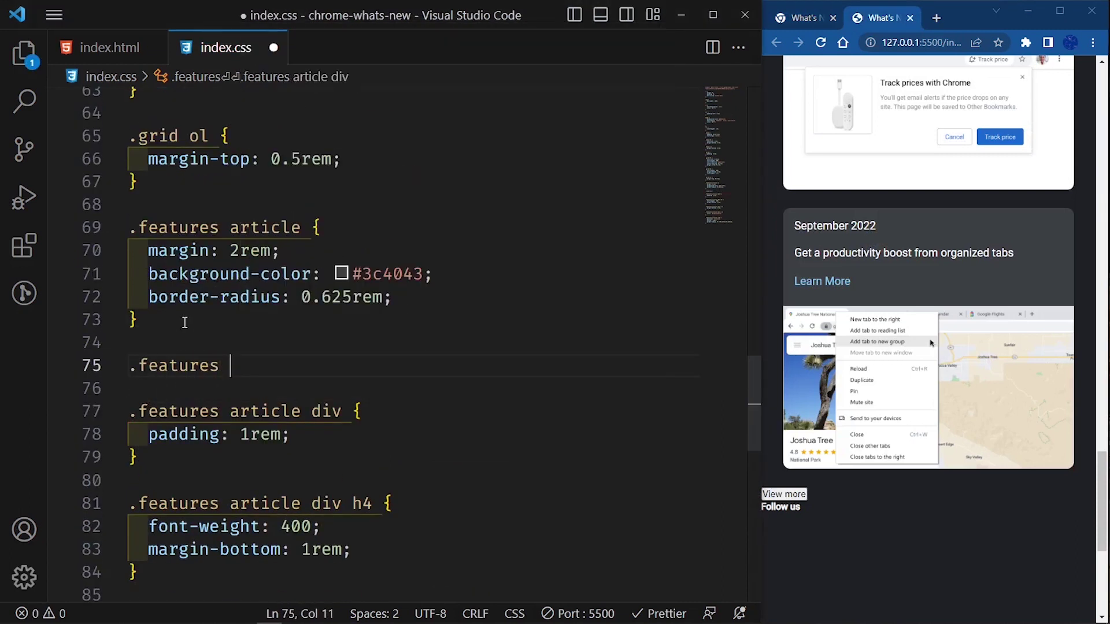
{"action": "type", "text": "article:hov"}
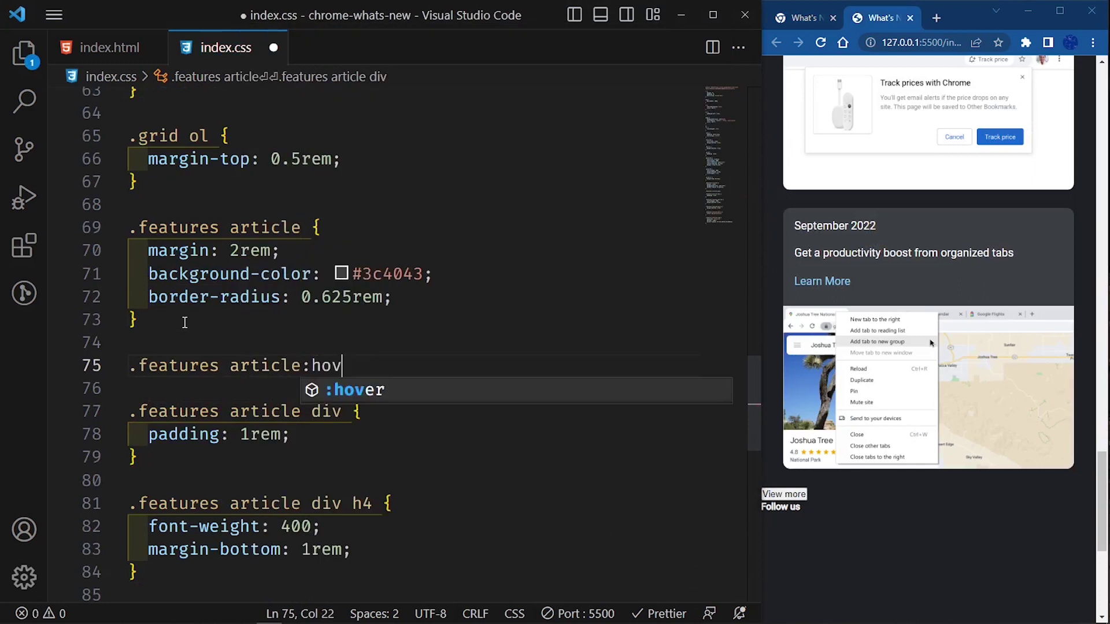
{"action": "type", "text": "er {"}
{"action": "key", "text": "Return"}
{"action": "type", "text": "tra"}
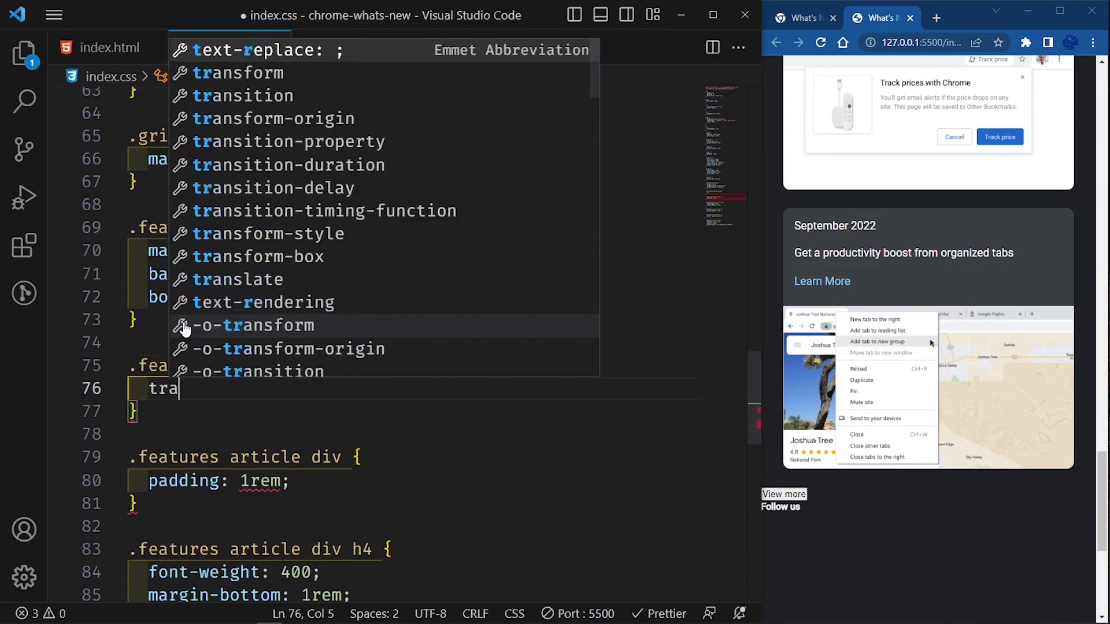
{"action": "type", "text": "nsform: tr"}
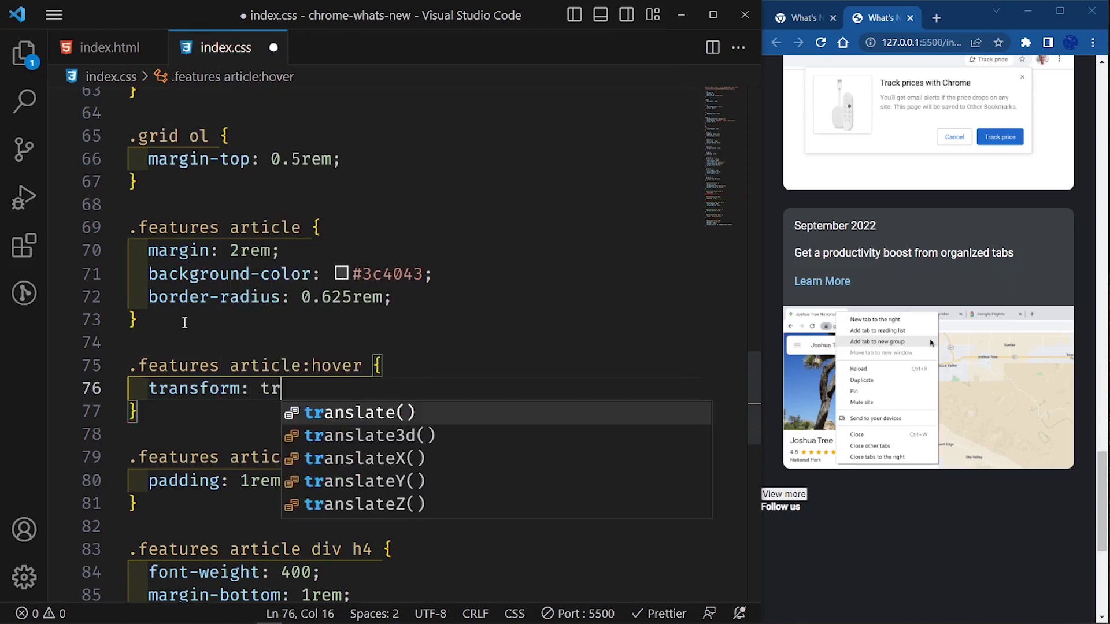
{"action": "type", "text": "anslate()"}
{"action": "key", "text": "Left"}
{"action": "type", "text": "Y"}
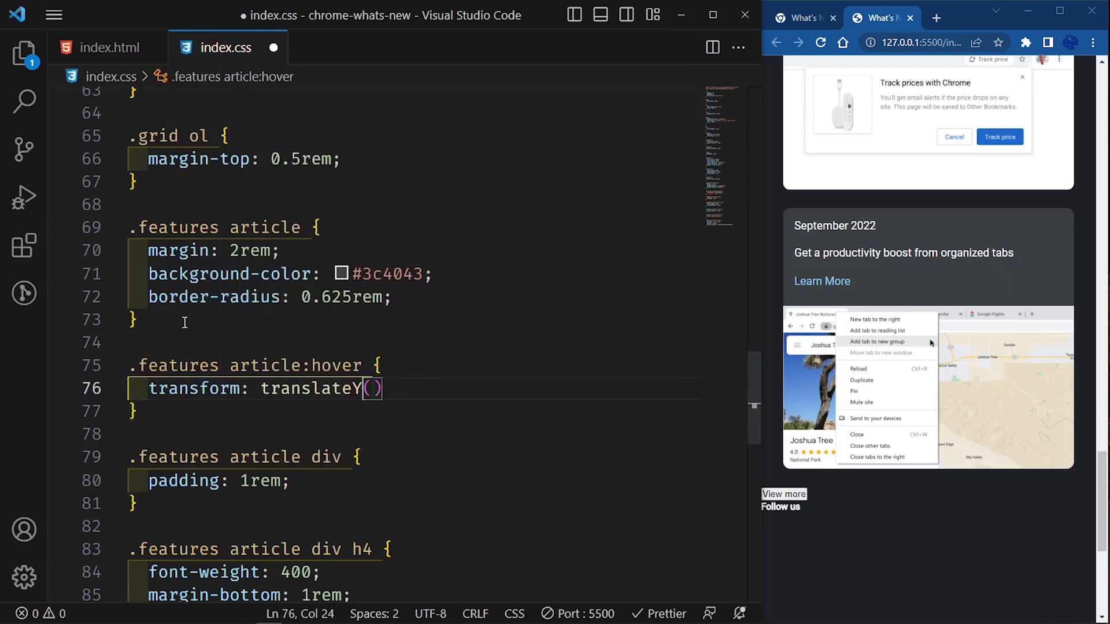
{"action": "key", "text": "Right"}
{"action": "type", "text": "-"}
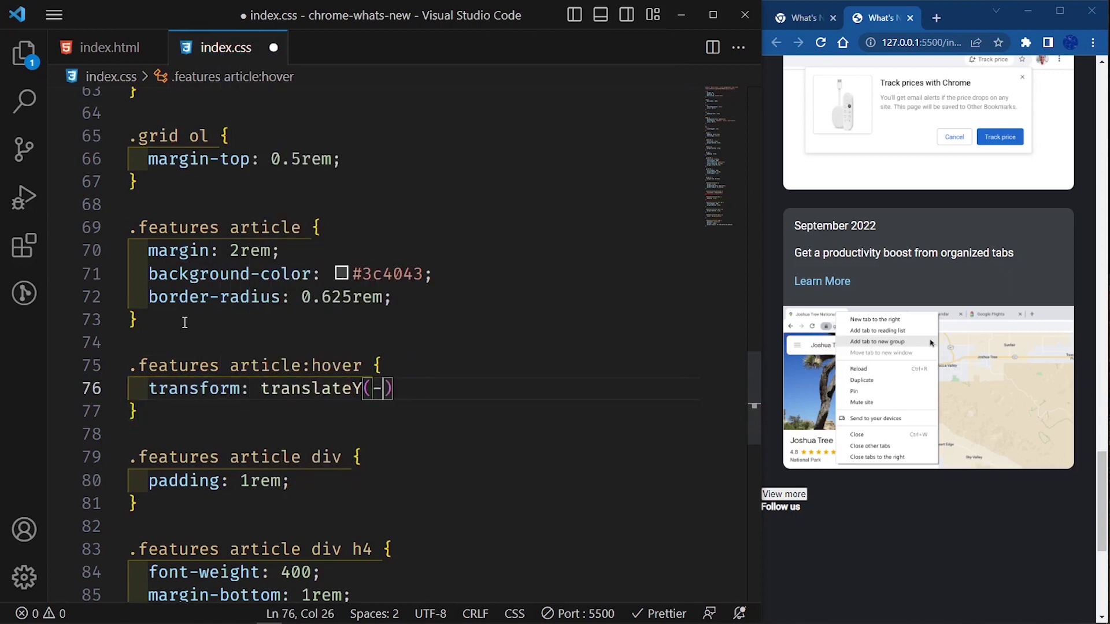
{"action": "type", "text": "0.5rem"}
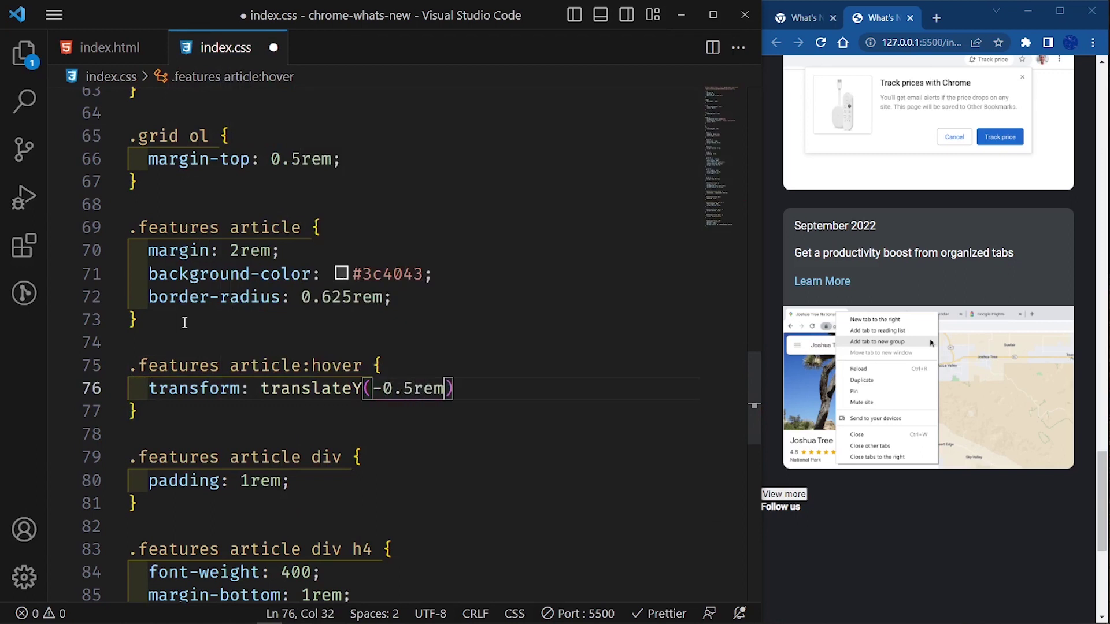
{"action": "type", "text": ";"}
{"action": "key", "text": "BackSpace"}
{"action": "key", "text": "ctrl+s"}
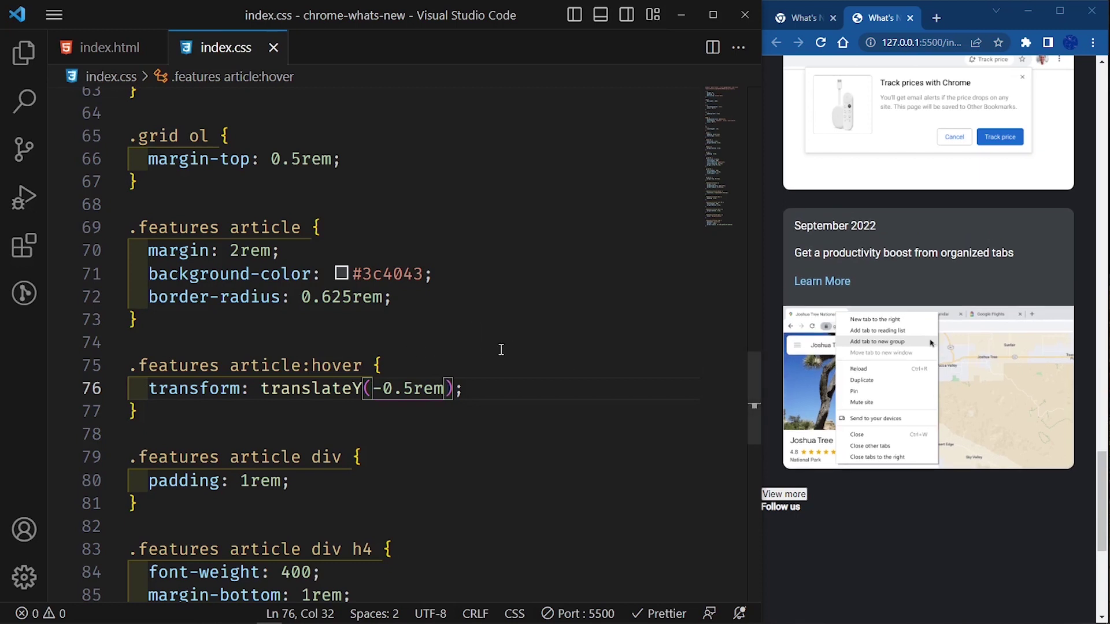
Add transition: transform 0.3s ease-in-out to .features article, save, and view the official What's New page
{"action": "left_click", "coordinate": [442, 301]}
{"action": "key", "text": "Return"}
{"action": "type", "text": "transi"}
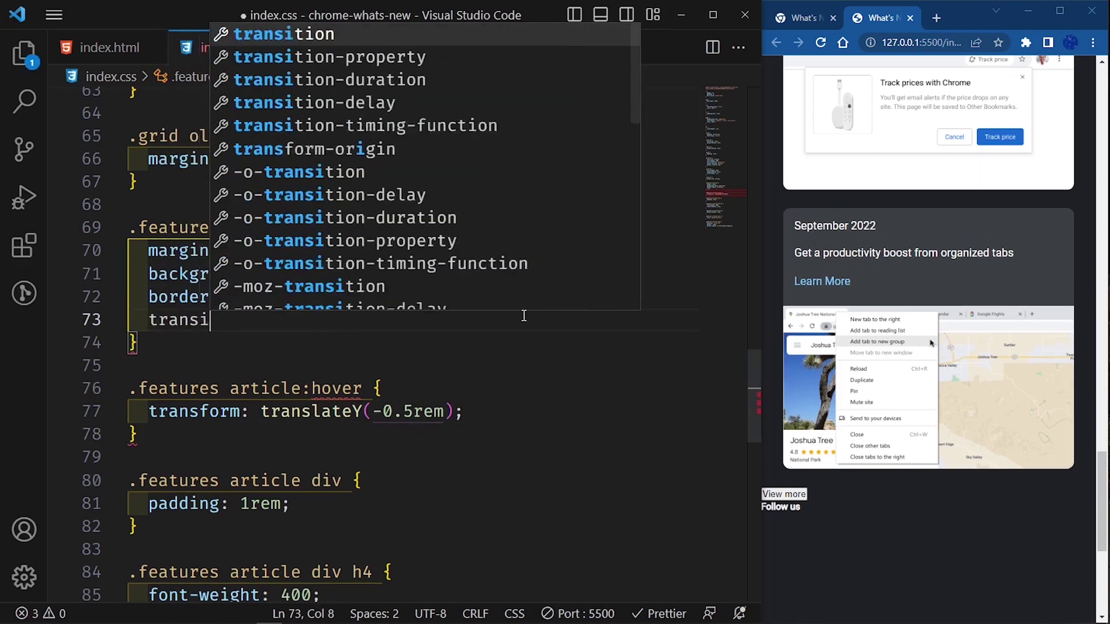
{"action": "type", "text": "tion: all"}
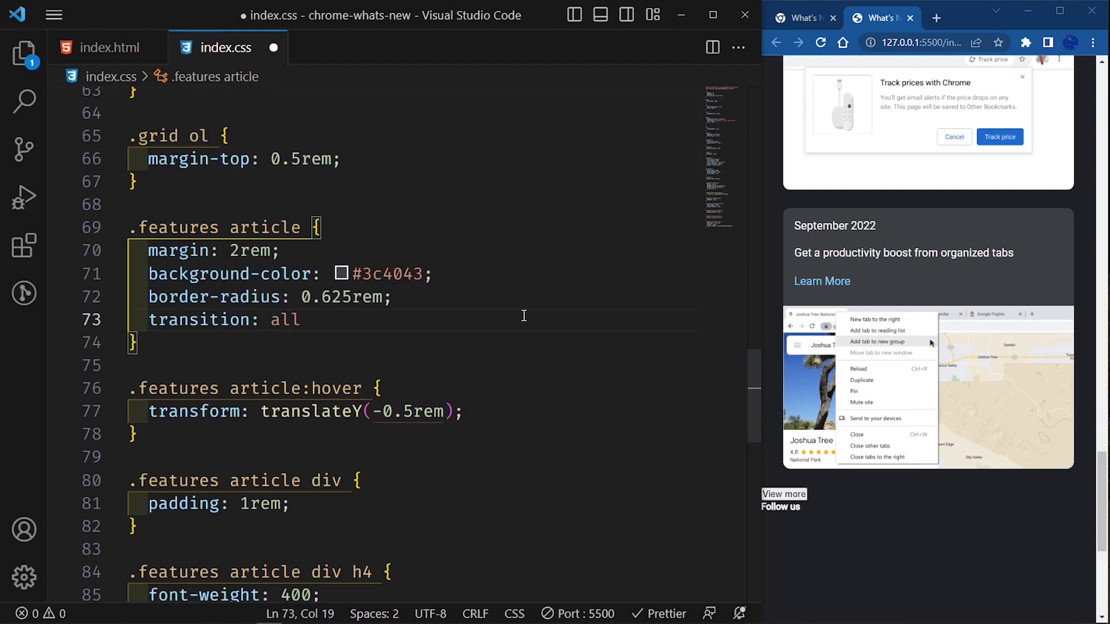
{"action": "key", "text": "BackSpace"}
{"action": "key", "text": "BackSpace"}
{"action": "key", "text": "BackSpace"}
{"action": "type", "text": "transf"}
{"action": "type", "text": "orm 0.3s eas"}
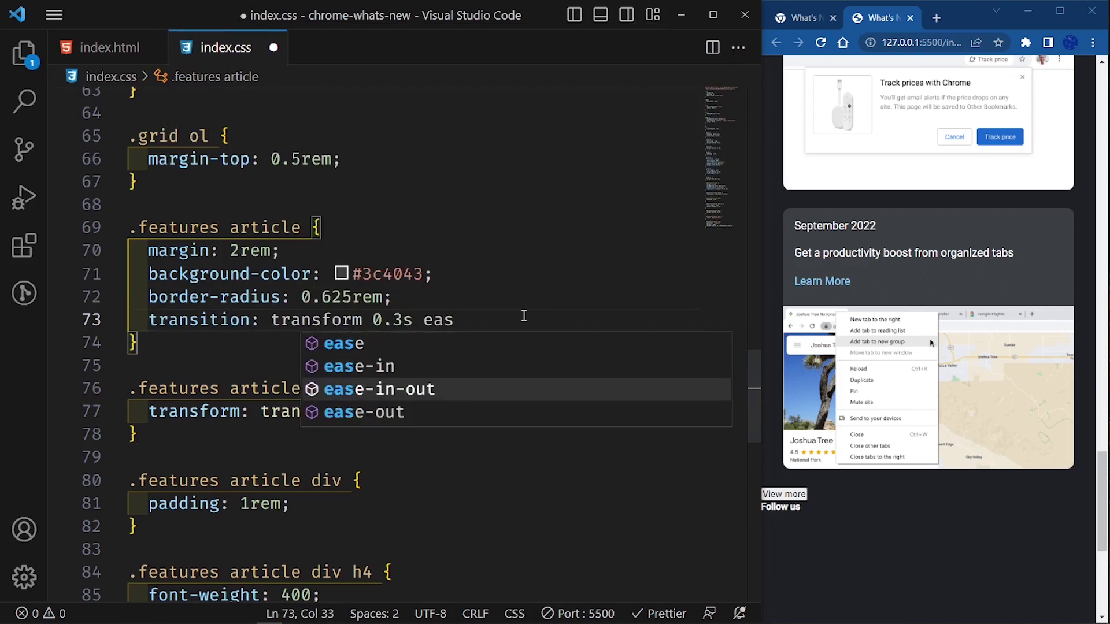
{"action": "key", "text": "Return"}
{"action": "type", "text": ";"}
{"action": "key", "text": "ctrl+s"}
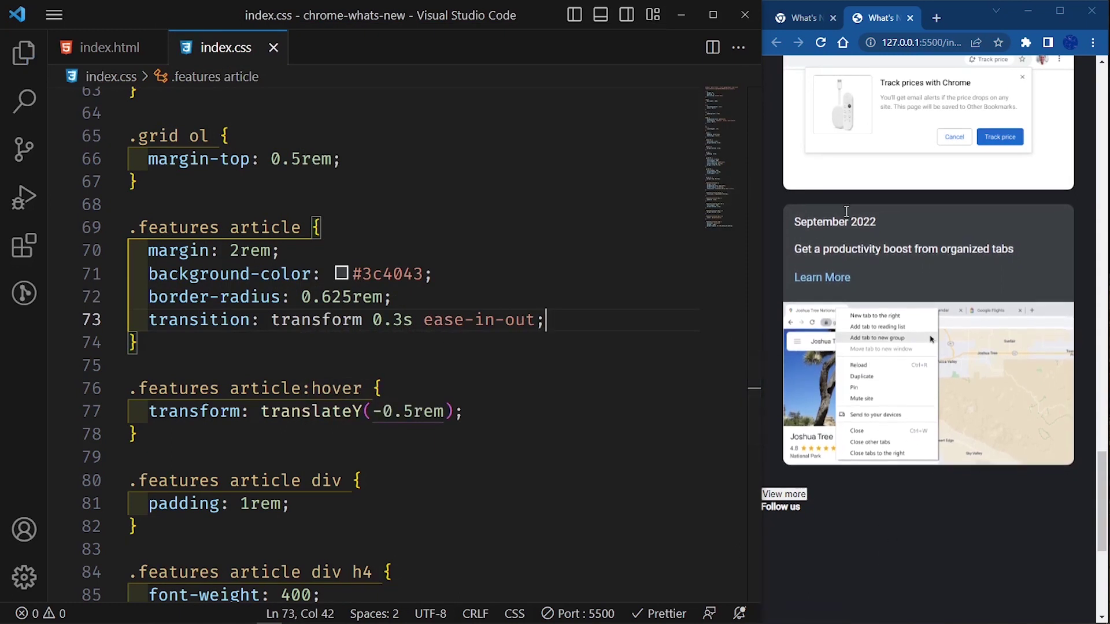
{"action": "left_click", "coordinate": [806, 18]}
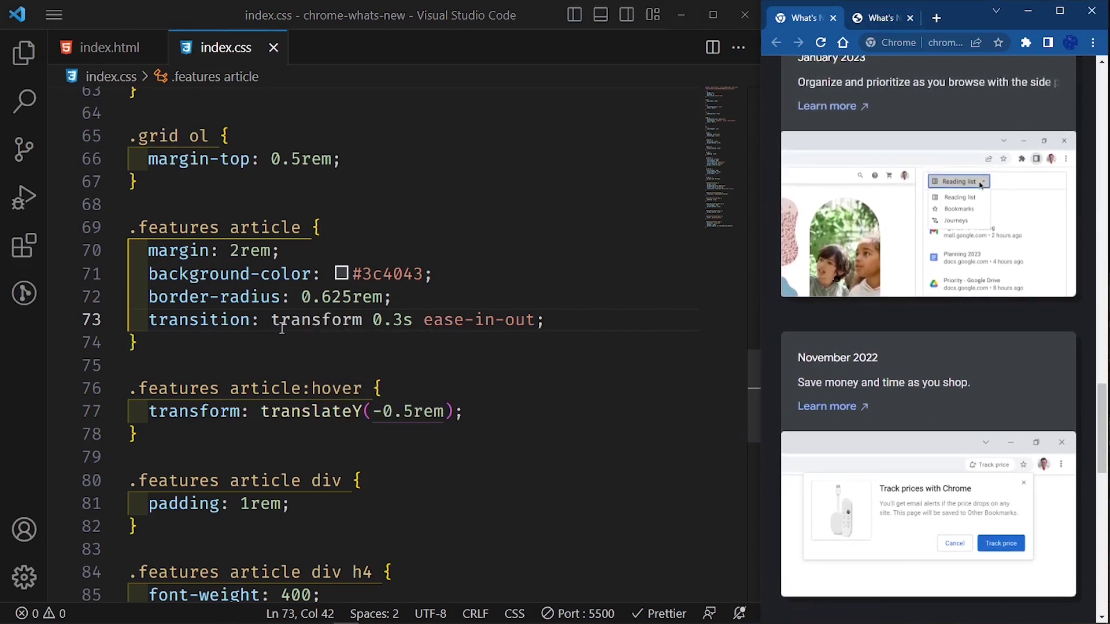
{"action": "scroll", "coordinate": [282, 328], "scroll_direction": "down", "scroll_amount": 2}
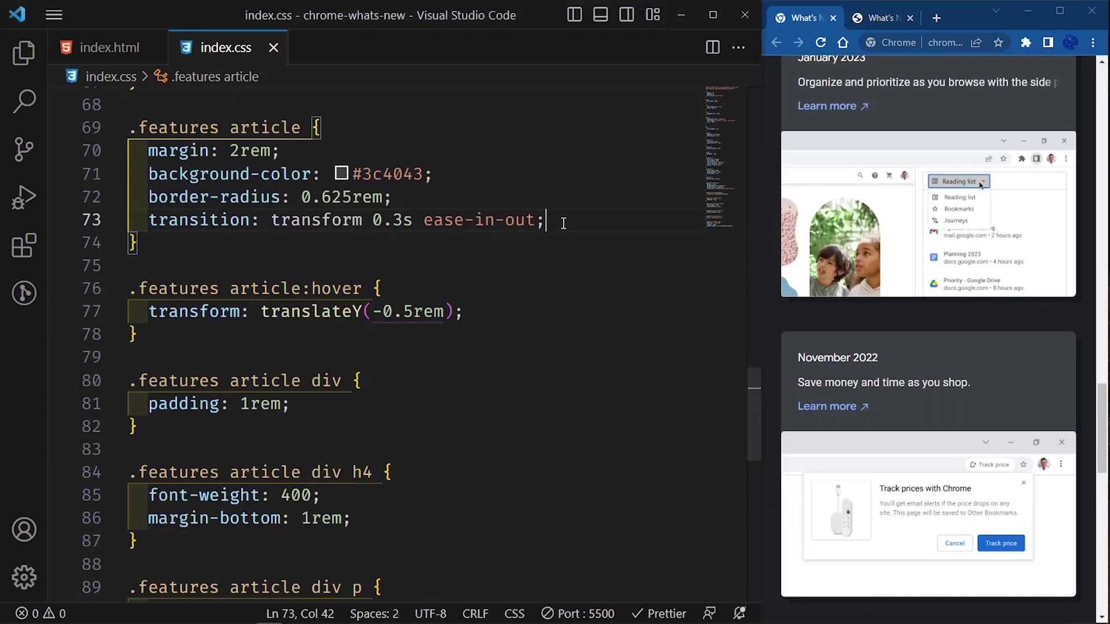
Add box-shadow: 5px 5px 0 rgba(0, 0, 0, 0.3) to the article cards, save, and view the local page
{"action": "key", "text": "Return"}
{"action": "key", "text": "ctrl+z"}
{"action": "key", "text": "ctrl+shift+Return"}
{"action": "type", "text": "box"}
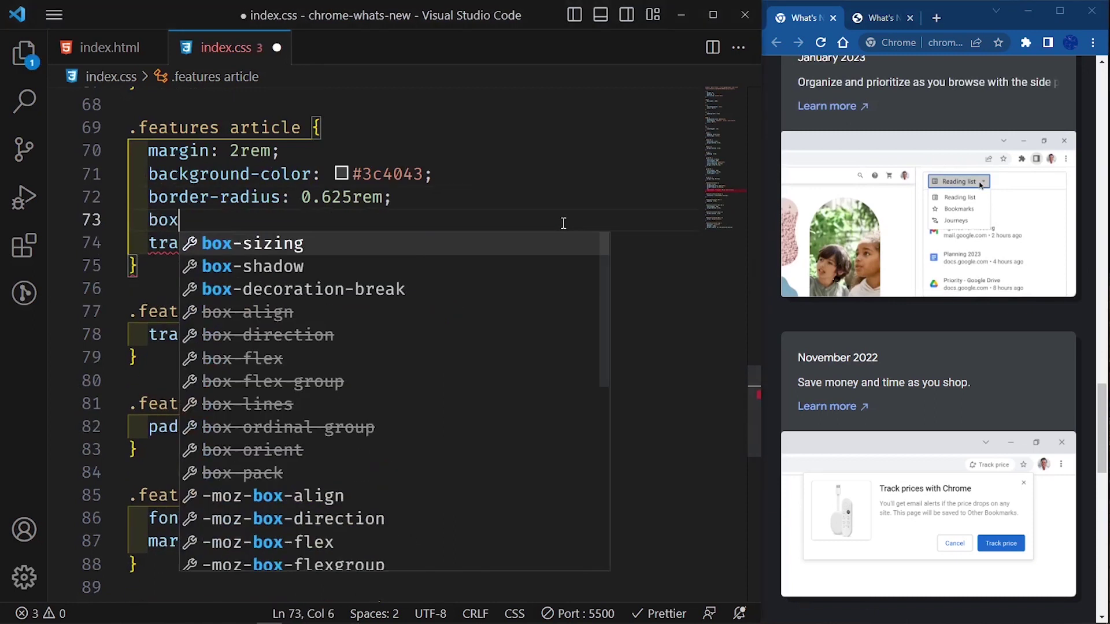
{"action": "type", "text": "-shadow: "}
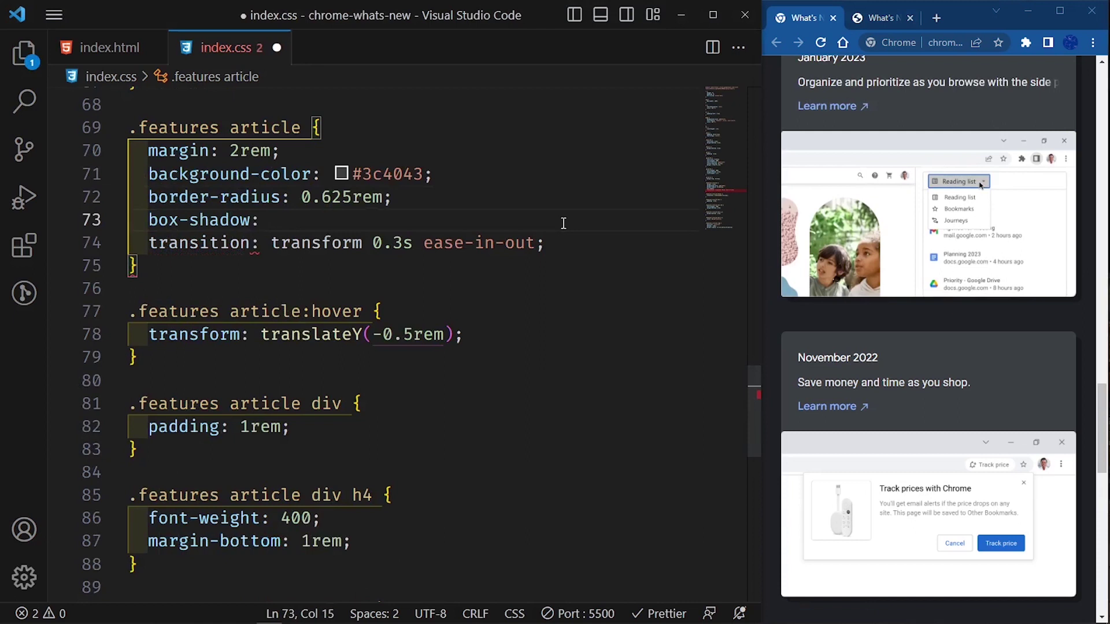
{"action": "type", "text": "px"}
{"action": "key", "text": "BackSpace"}
{"action": "key", "text": "BackSpace"}
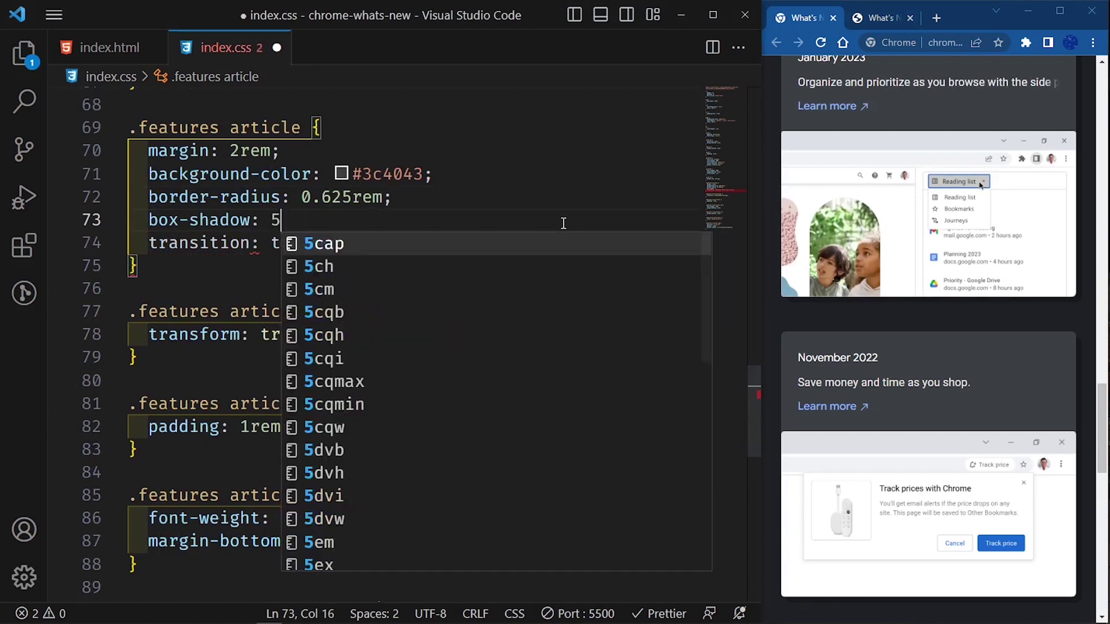
{"action": "type", "text": "px"}
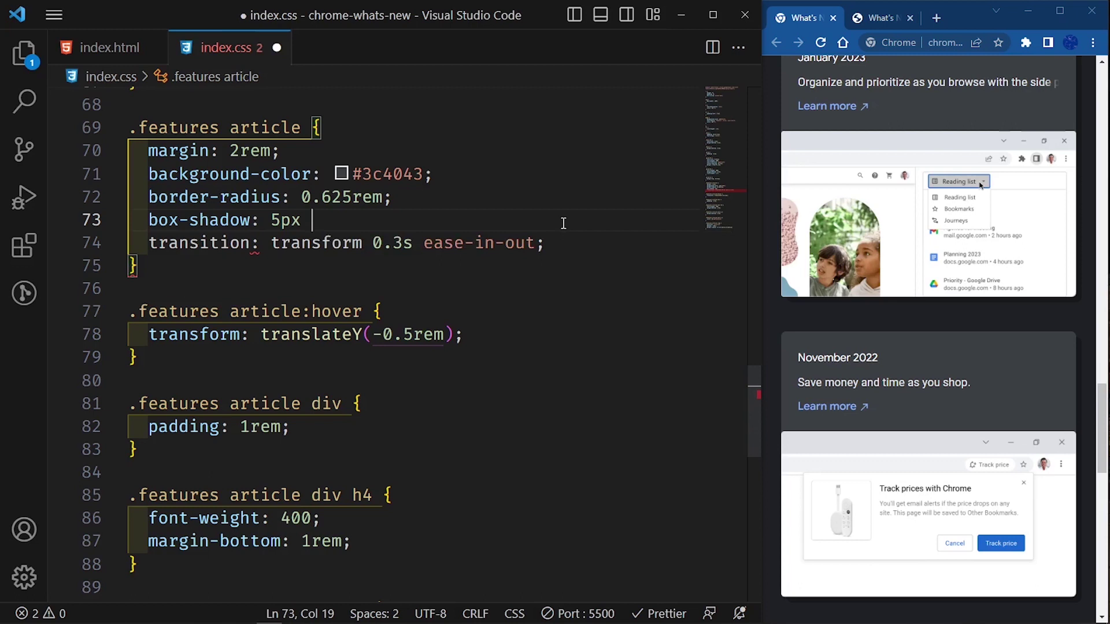
{"action": "type", "text": "px 0"}
{"action": "scroll", "coordinate": [1049, 291], "scroll_direction": "down", "scroll_amount": 1}
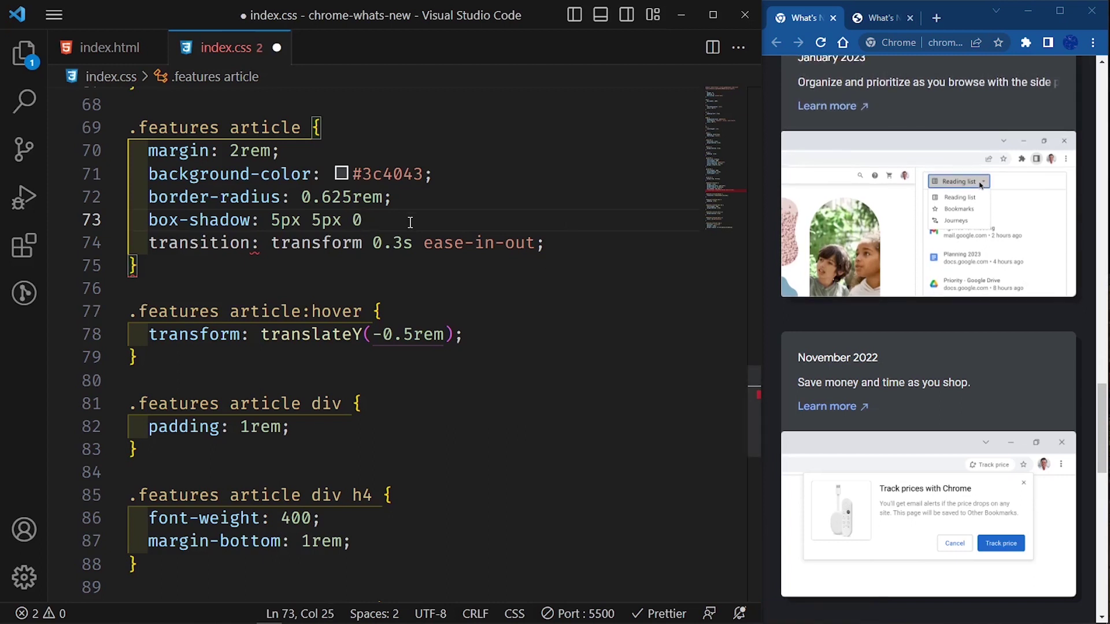
{"action": "type", "text": "rgba"}
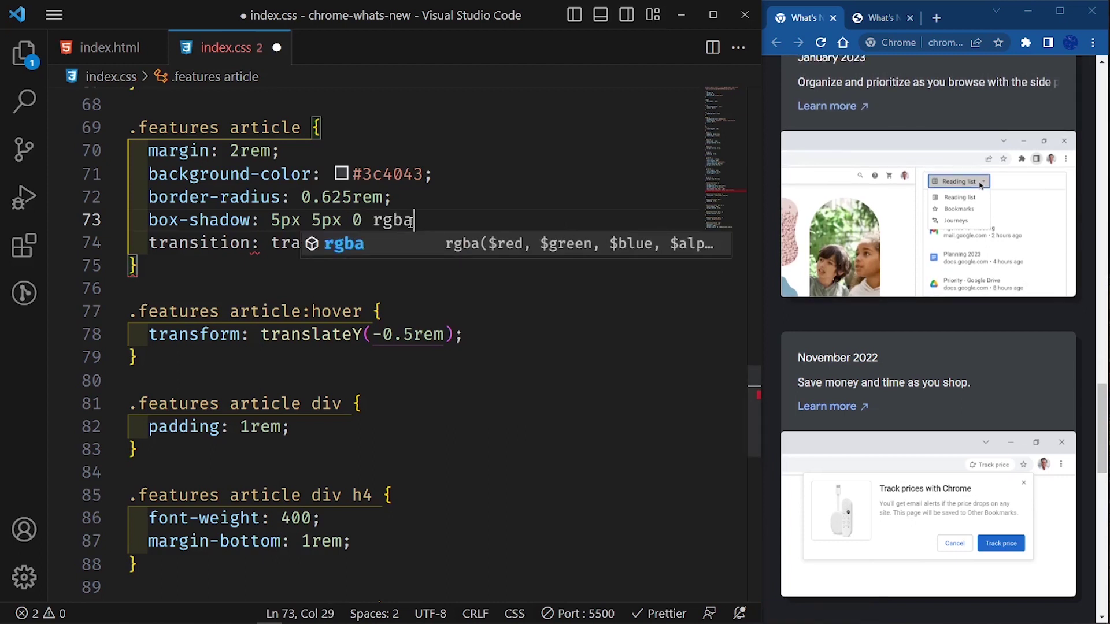
{"action": "type", "text": "(0"}
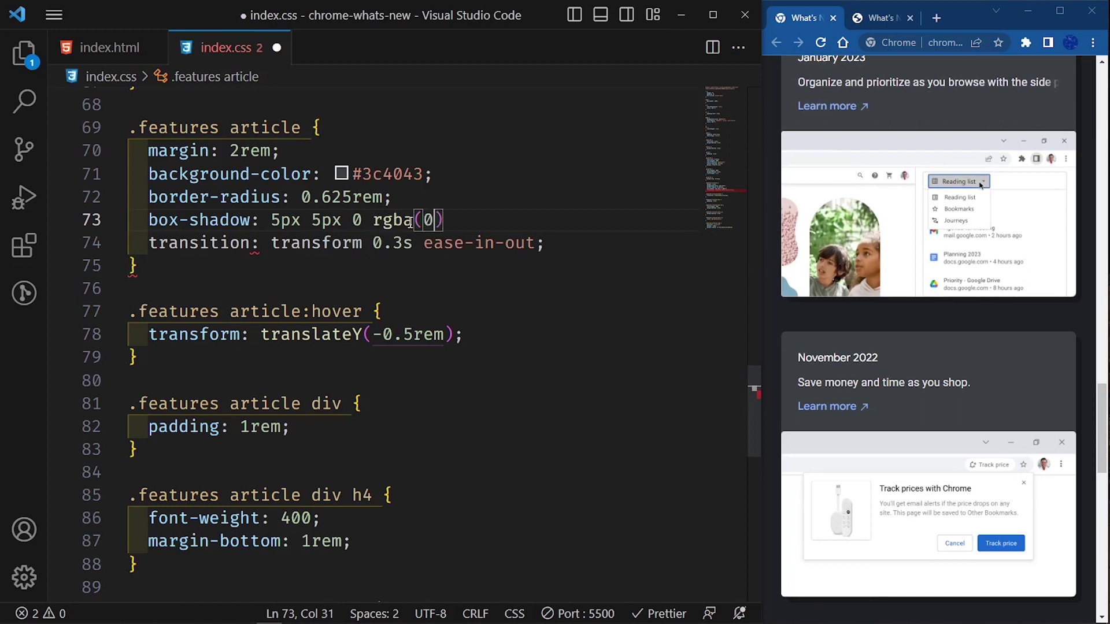
{"action": "type", "text": ",0,00;"}
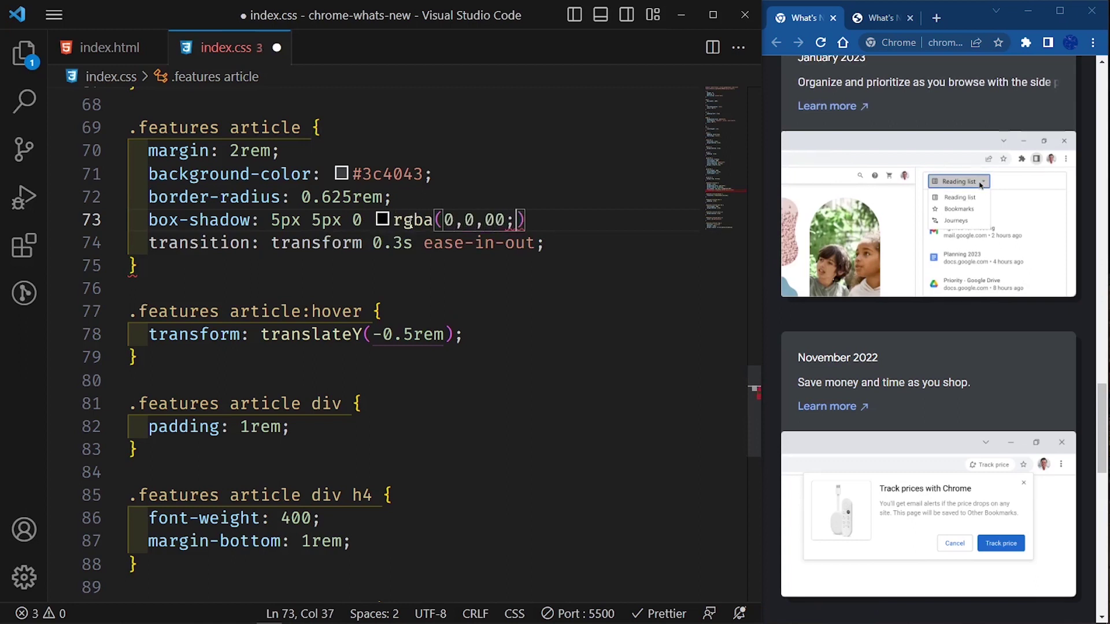
{"action": "key", "text": "BackSpace"}
{"action": "key", "text": "BackSpace"}
{"action": "type", "text": ", 0."}
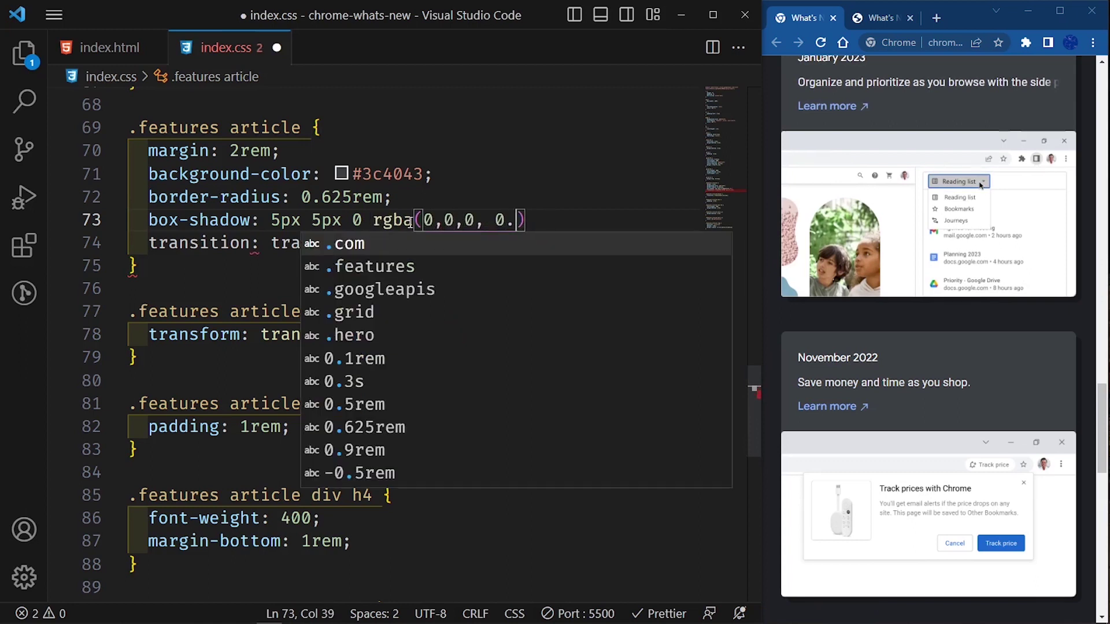
{"action": "type", "text": "3"}
{"action": "key", "text": "Right"}
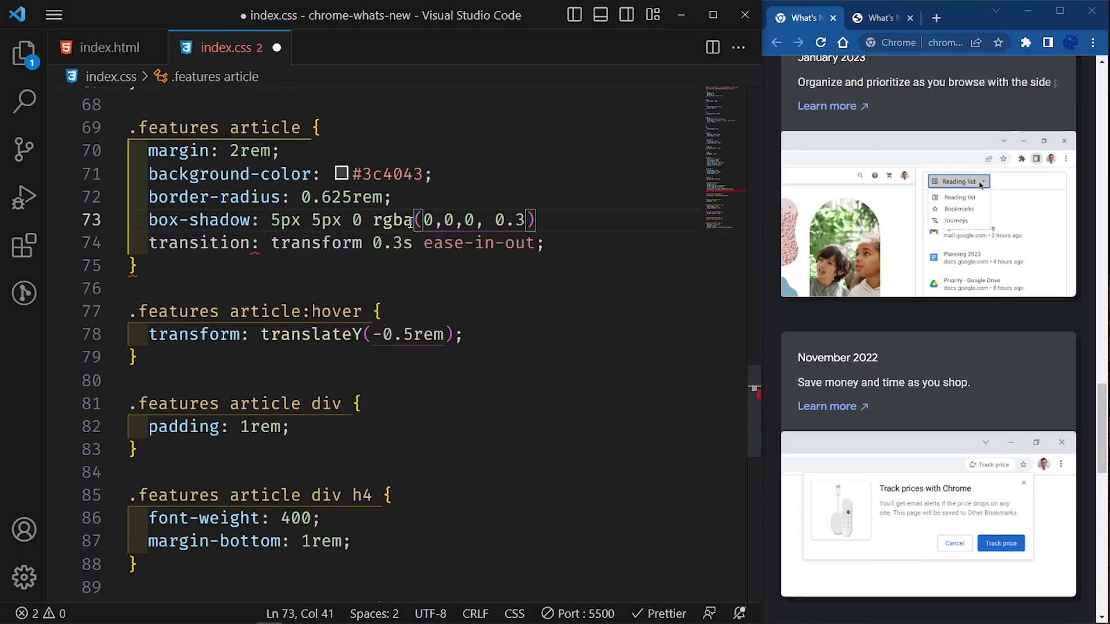
{"action": "type", "text": ";"}
{"action": "key", "text": "ctrl+s"}
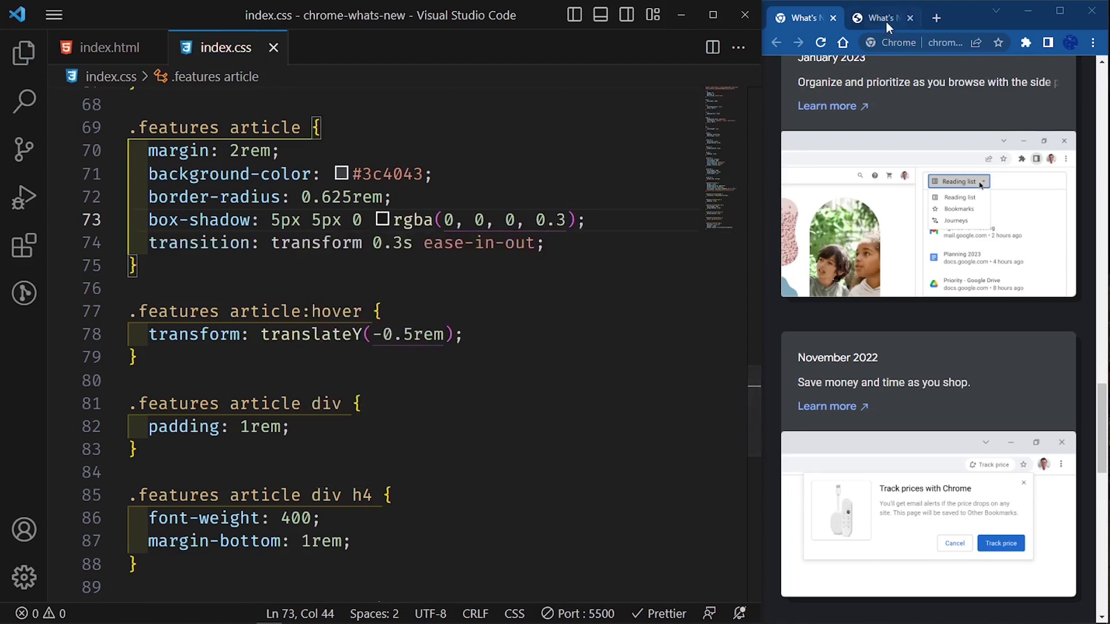
{"action": "left_click", "coordinate": [886, 21]}
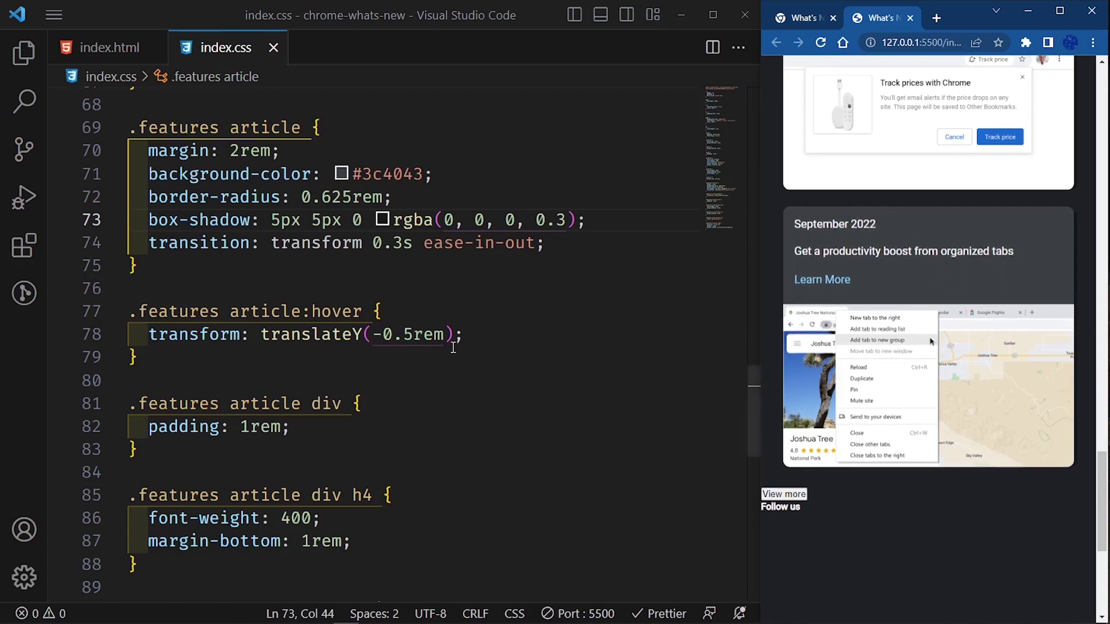
{"action": "scroll", "coordinate": [378, 315], "scroll_direction": "down", "scroll_amount": 4}
{"action": "scroll", "coordinate": [378, 315], "scroll_direction": "down", "scroll_amount": 3}
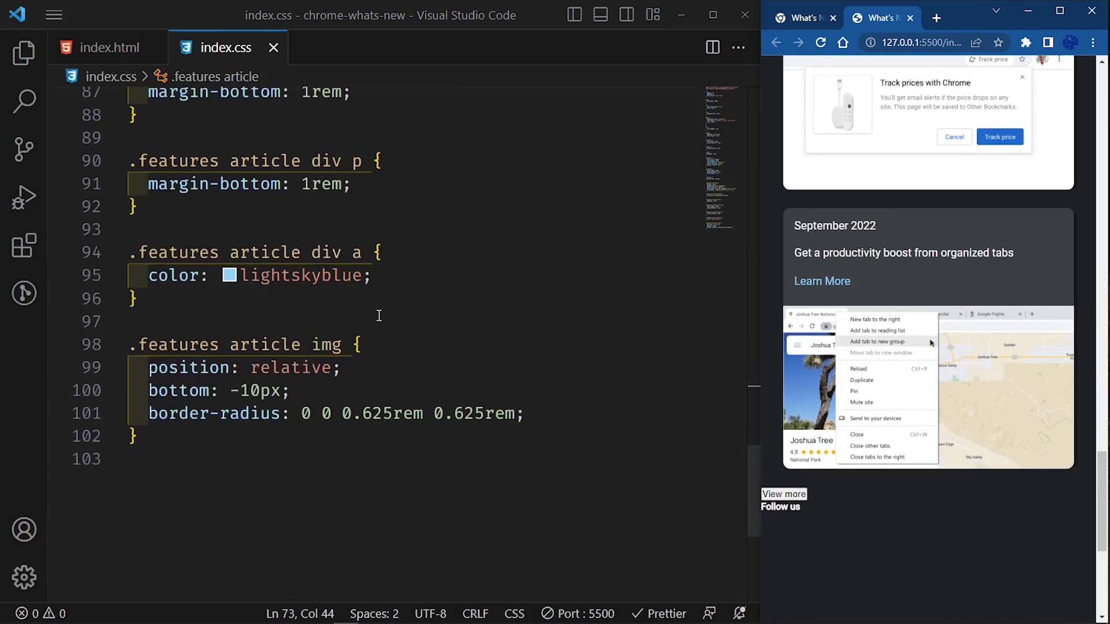
Change the card shadow to 5px 15px 0 rgba(0, 0, 0, 0.3) and compare the original and clone pages
{"action": "double_click", "coordinate": [282, 390]}
{"action": "left_click", "coordinate": [290, 390]}
{"action": "left_click_drag", "start_coordinate": [289, 390], "coordinate": [230, 390]}
{"action": "scroll", "coordinate": [348, 331], "scroll_direction": "up", "scroll_amount": 4}
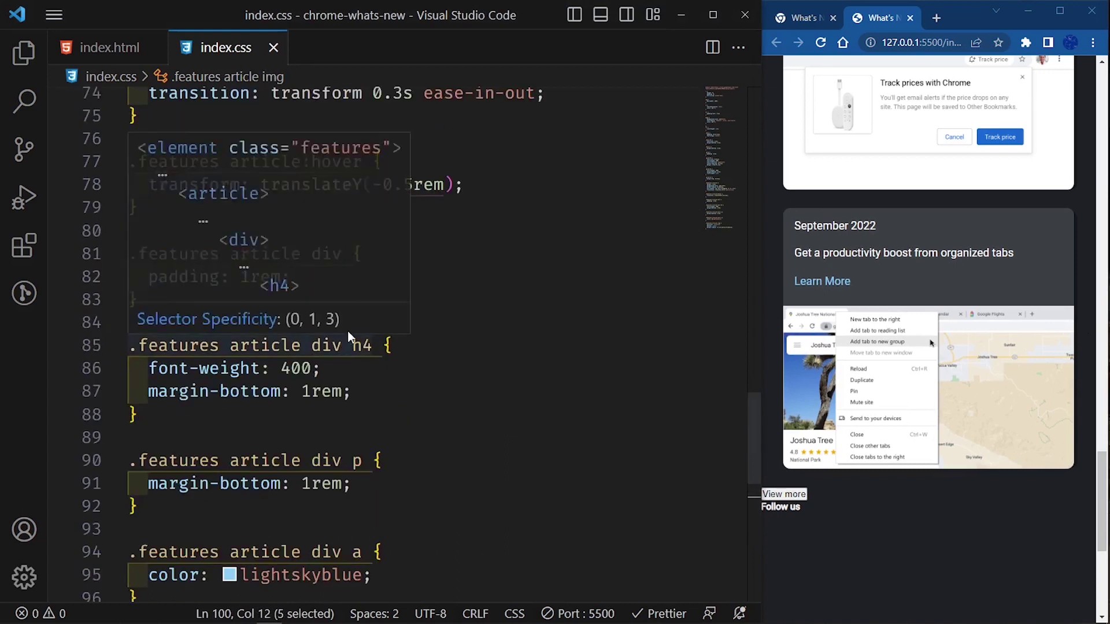
{"action": "scroll", "coordinate": [348, 330], "scroll_direction": "up", "scroll_amount": 2}
{"action": "left_click", "coordinate": [312, 220]}
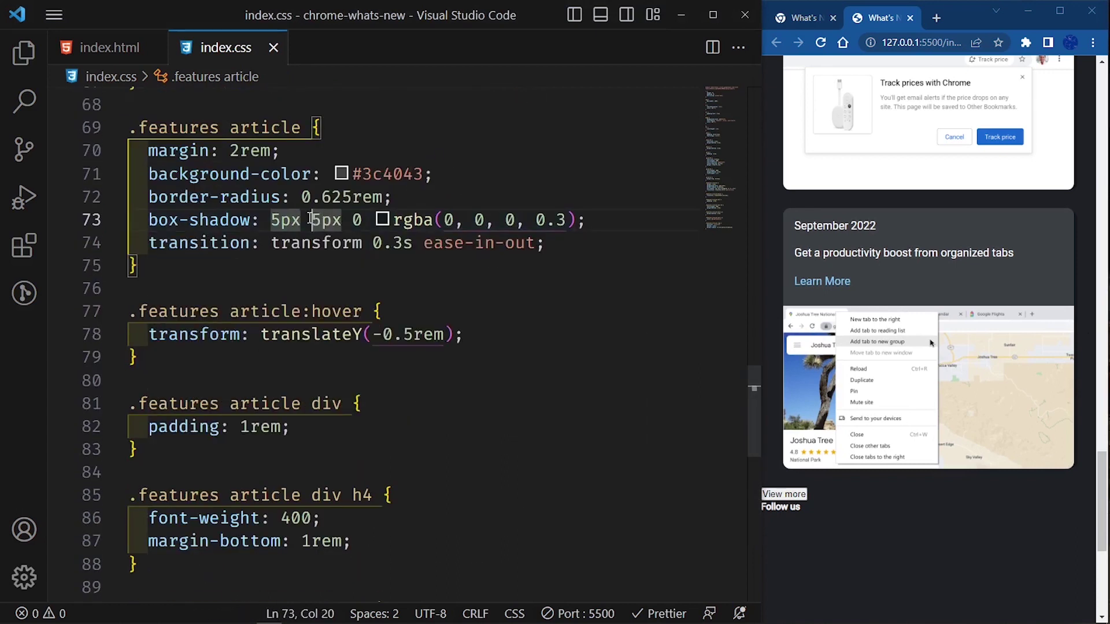
{"action": "type", "text": "1"}
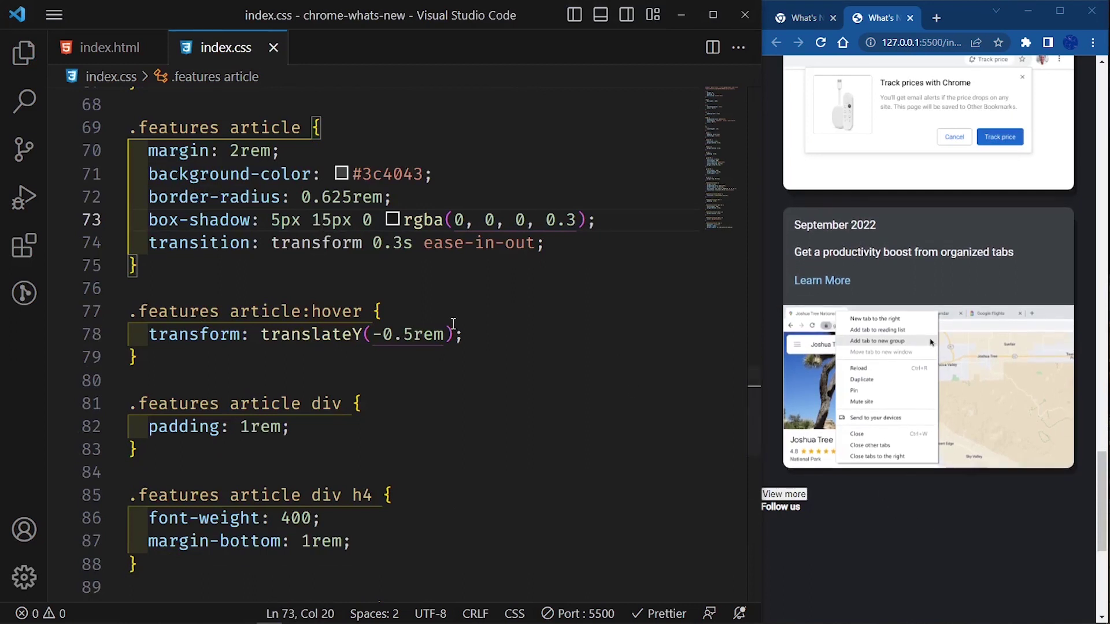
{"action": "left_click", "coordinate": [804, 18]}
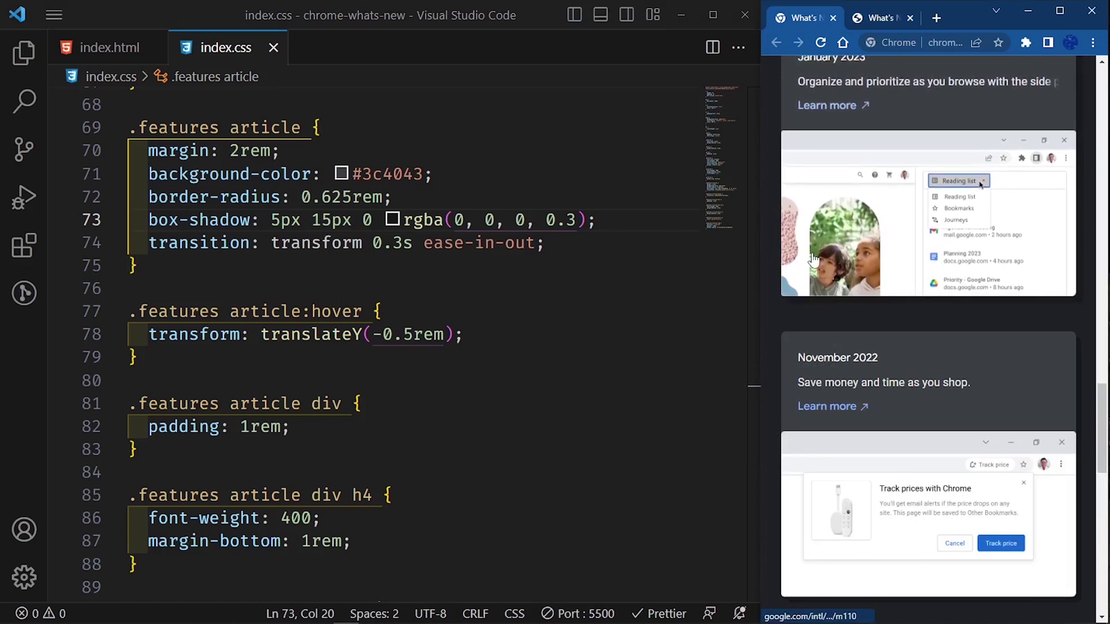
{"action": "left_click", "coordinate": [876, 17]}
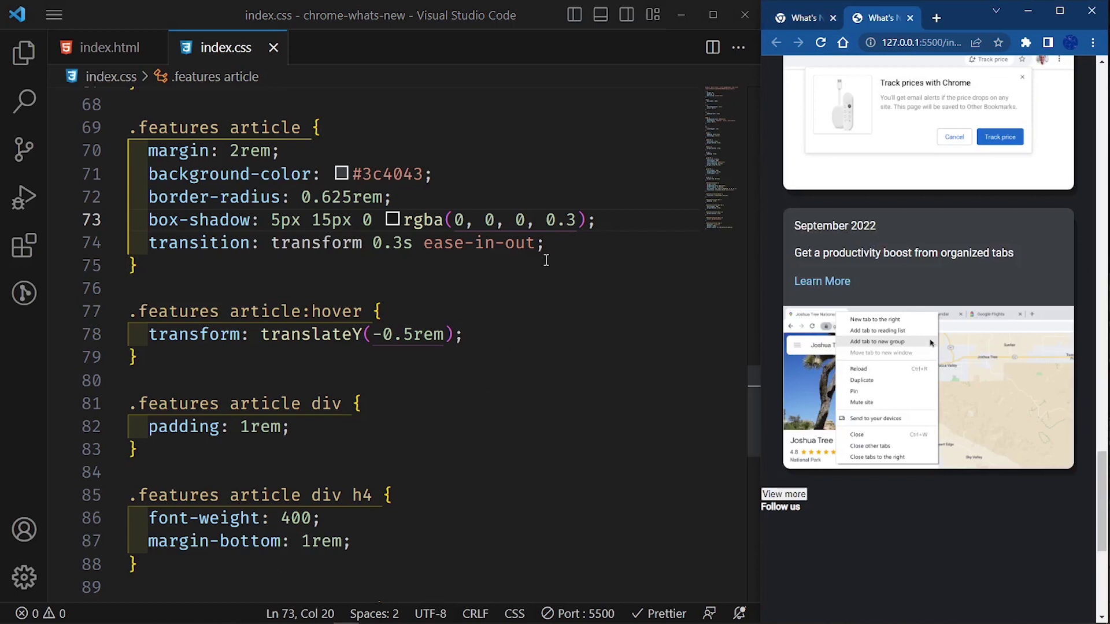
Copy the card's box-shadow declaration into the :hover rule
{"action": "key", "text": "ctrl+c"}
{"action": "left_click", "coordinate": [499, 334]}
{"action": "key", "text": "Return"}
{"action": "key", "text": "ctrl+v"}
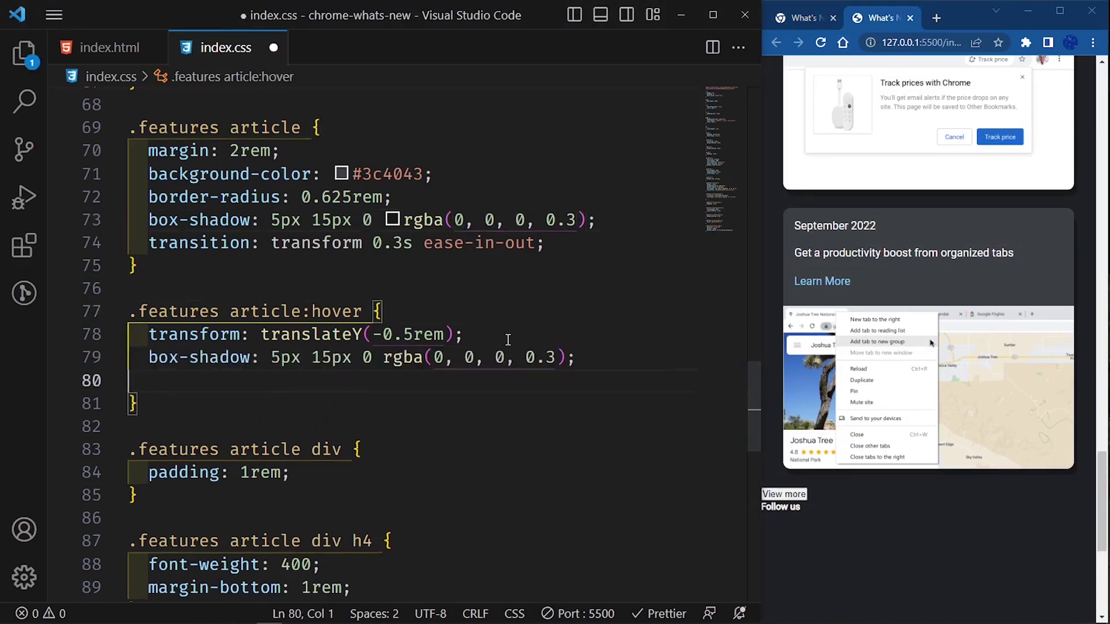
{"action": "key", "text": "BackSpace"}
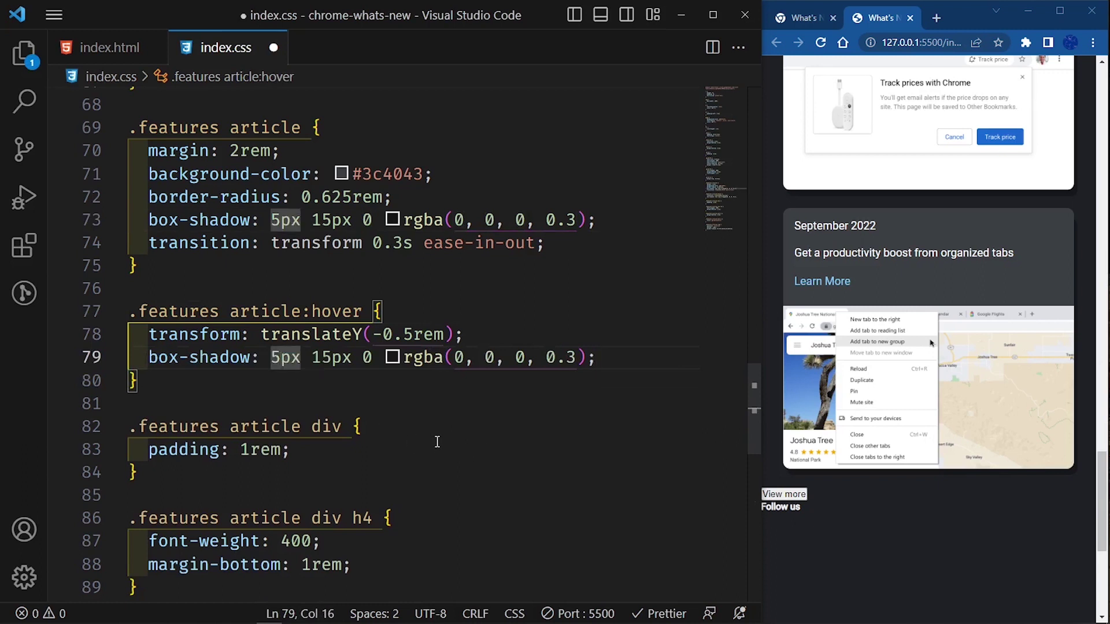
Set the hover shadow offsets to 12px 20px and save the stylesheet
{"action": "key", "text": "BackSpace"}
{"action": "type", "text": "8"}
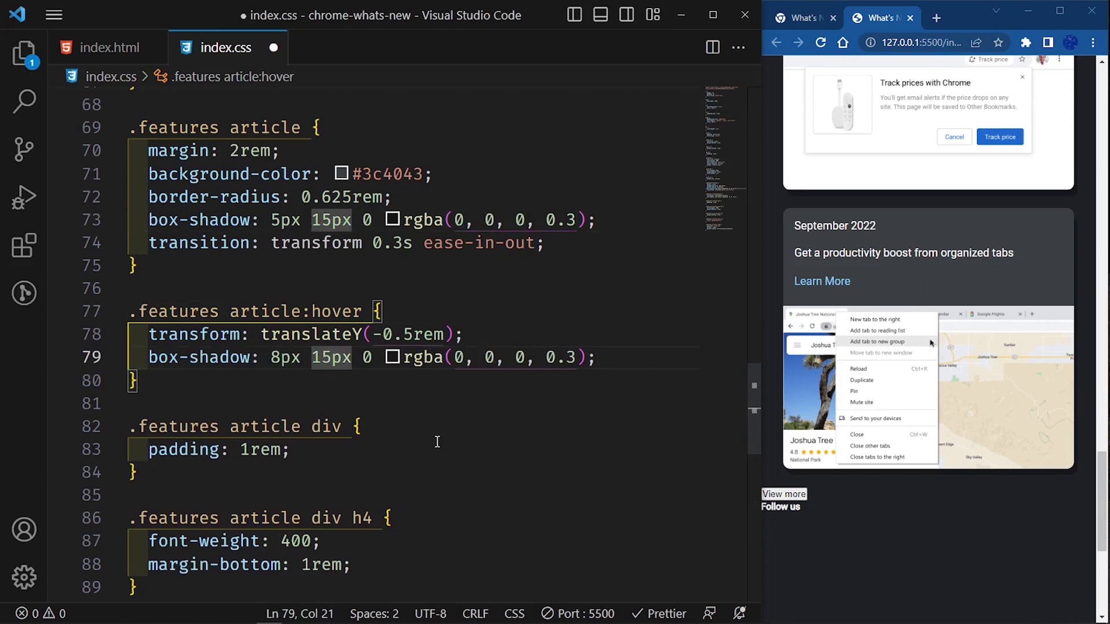
{"action": "key", "text": "BackSpace"}
{"action": "key", "text": "BackSpace"}
{"action": "type", "text": "20"}
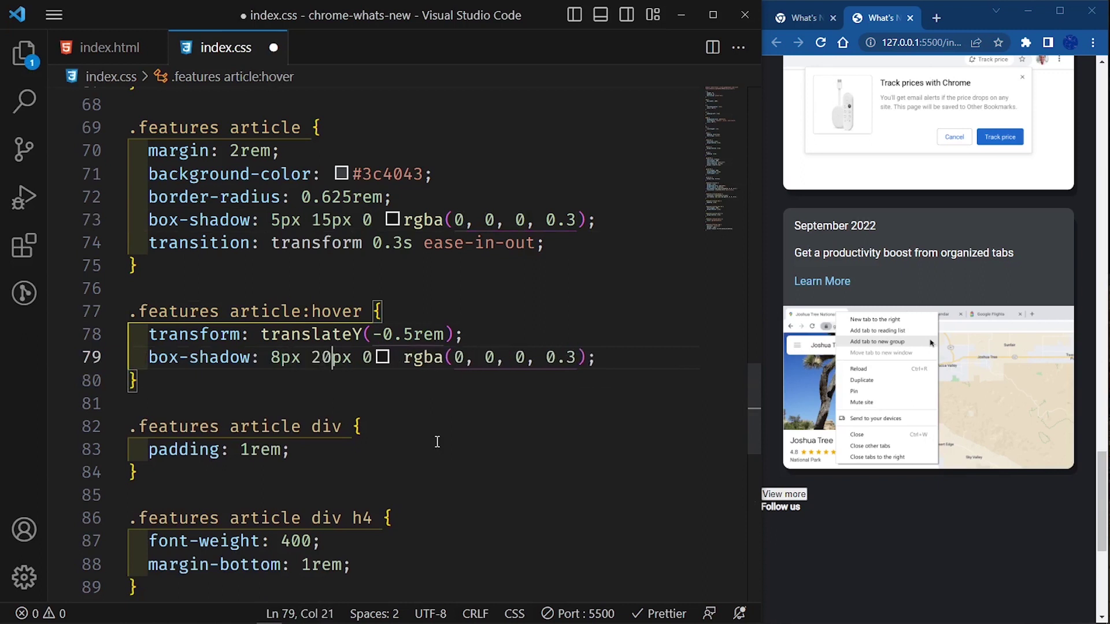
{"action": "key", "text": "ctrl+s"}
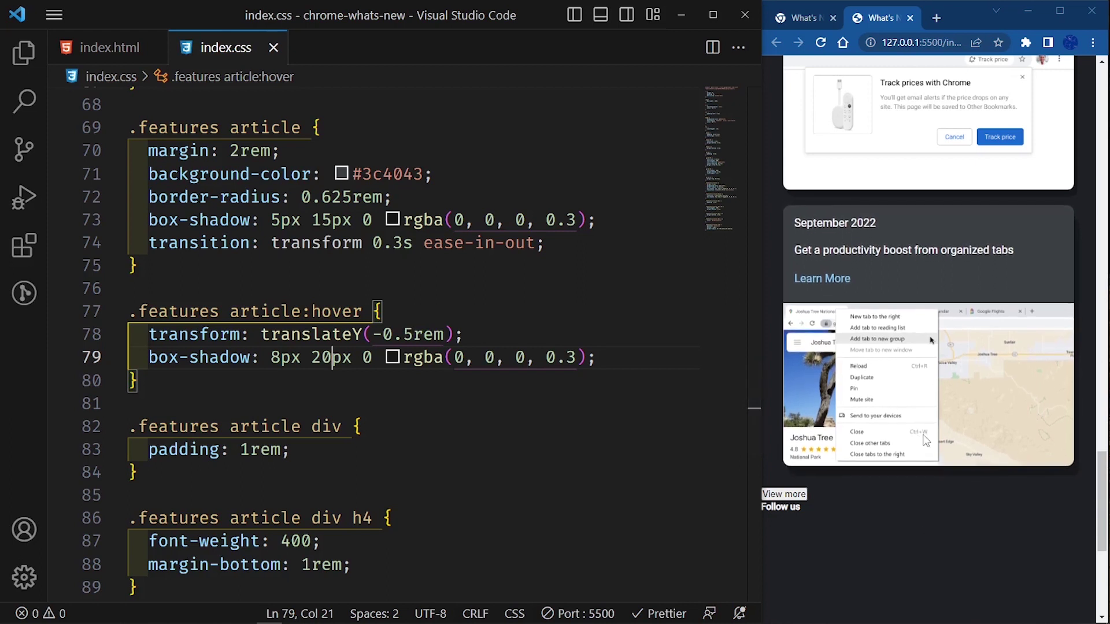
{"action": "mouse_move", "coordinate": [286, 357]}
{"action": "left_click", "coordinate": [297, 358]}
{"action": "key", "text": "BackSpace"}
{"action": "type", "text": "12"}
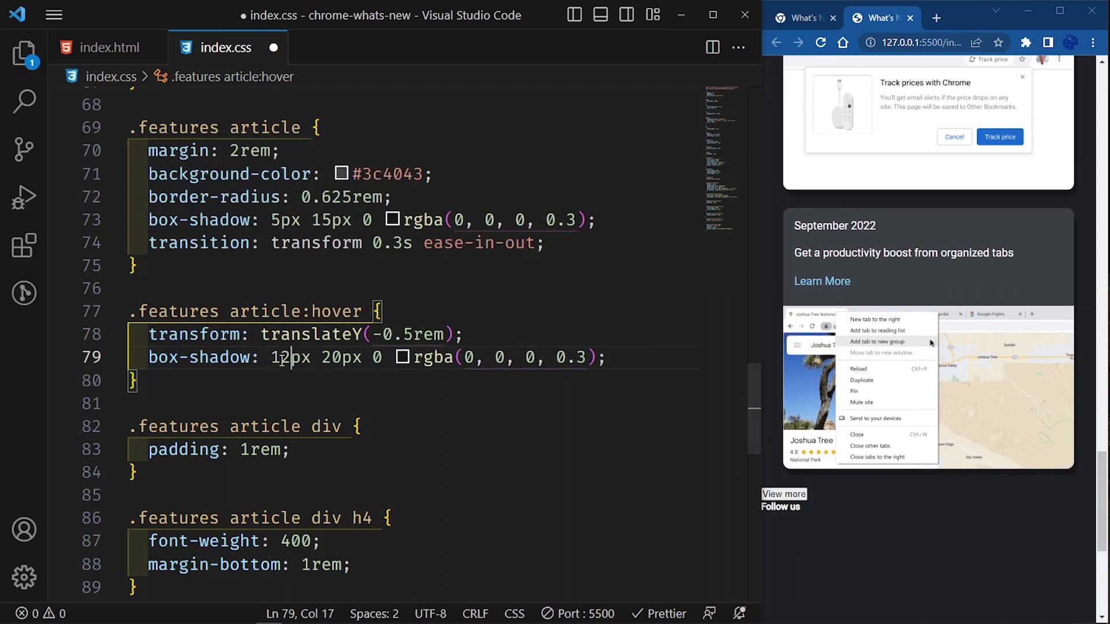
{"action": "key", "text": "ctrl+s"}
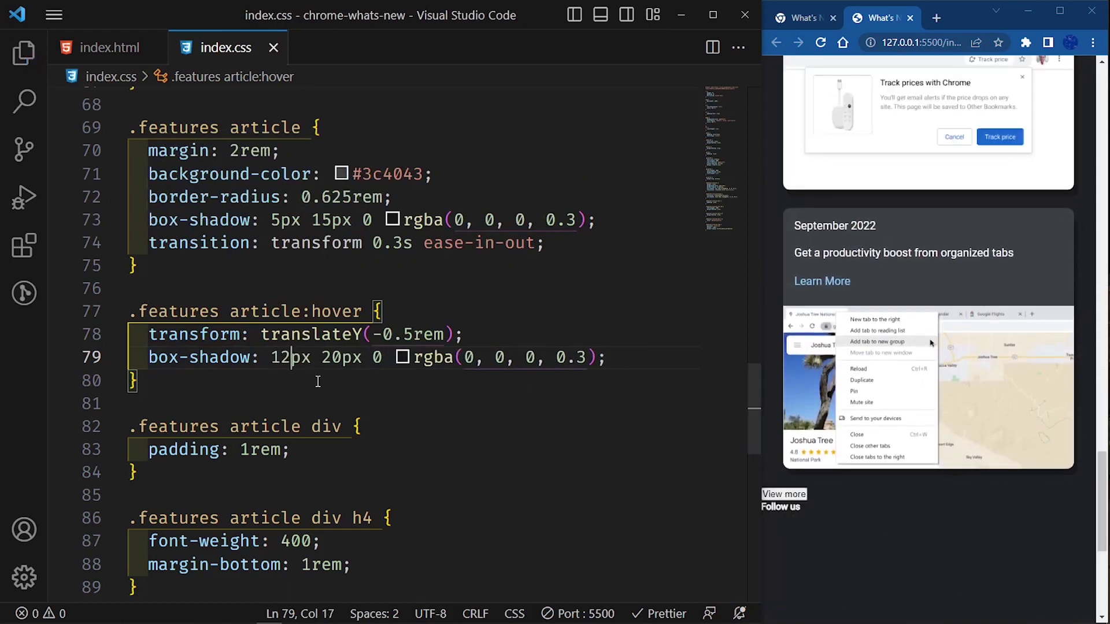
Change the card transition to all 0.3s ease-in-out and save index.css
{"action": "left_click", "coordinate": [233, 244]}
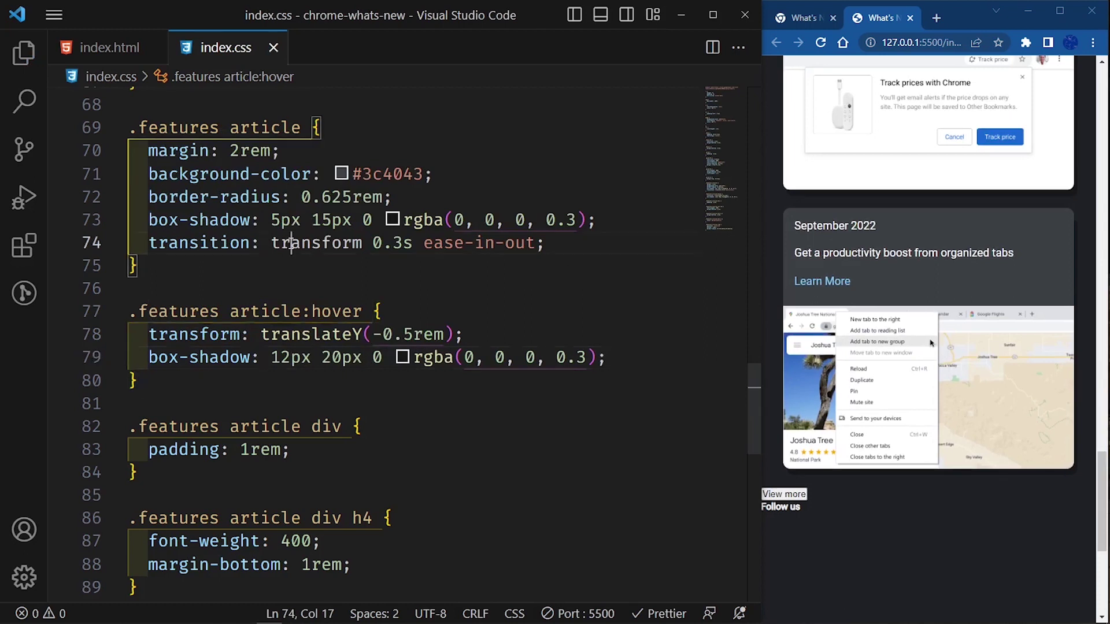
{"action": "double_click", "coordinate": [295, 244]}
{"action": "type", "text": "all"}
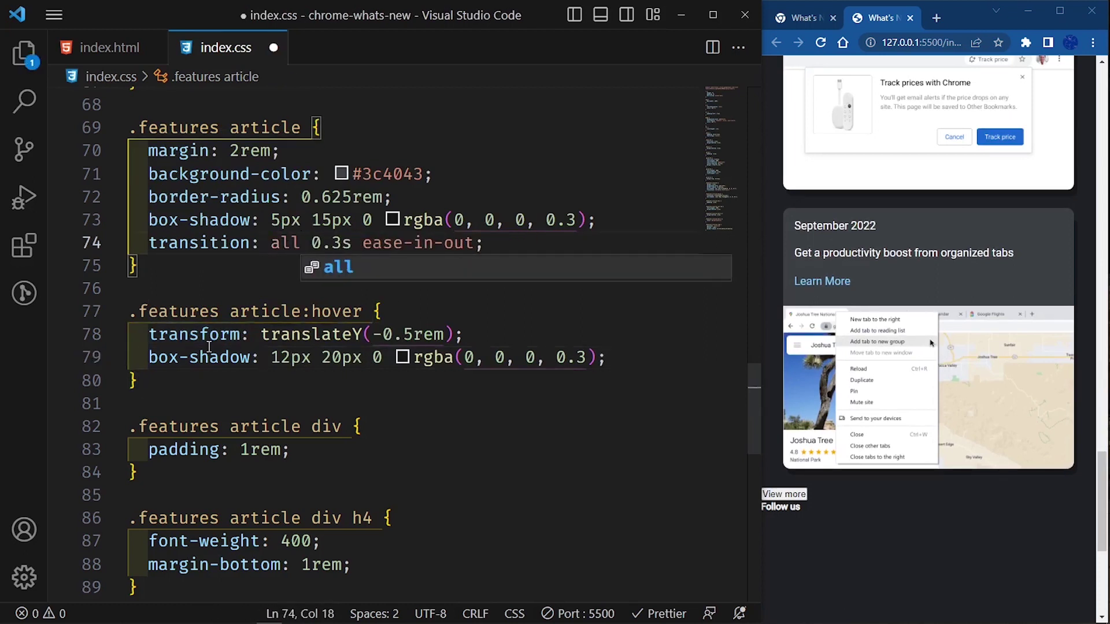
{"action": "double_click", "coordinate": [186, 335]}
{"action": "left_click_drag", "start_coordinate": [187, 335], "coordinate": [295, 358]}
{"action": "left_click", "coordinate": [296, 380]}
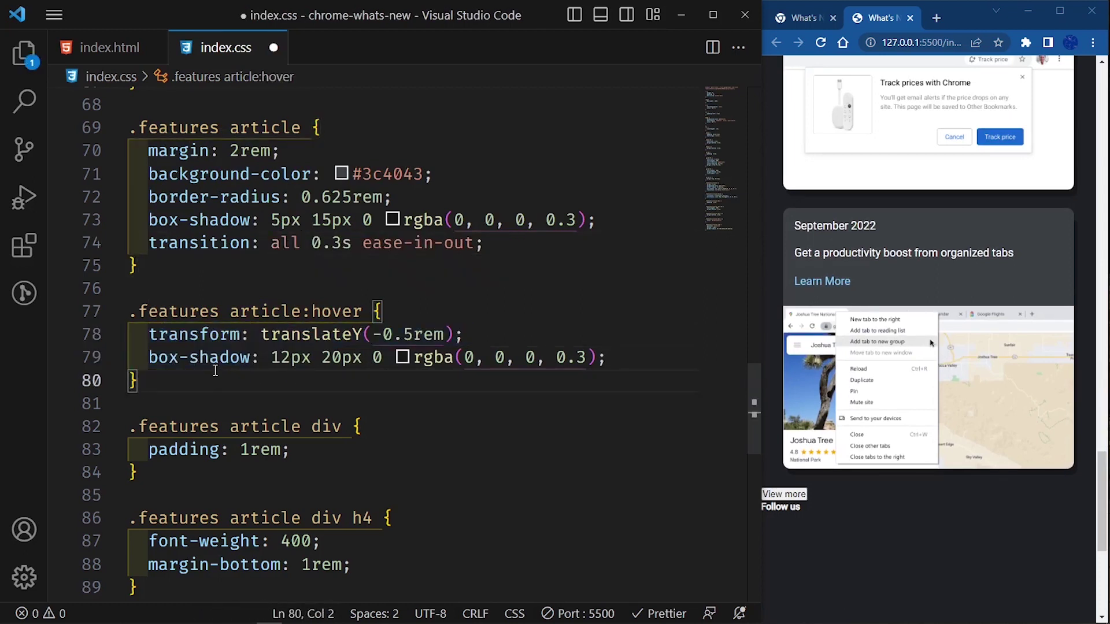
{"action": "left_click_drag", "start_coordinate": [149, 334], "coordinate": [282, 334]}
{"action": "left_click", "coordinate": [235, 383]}
{"action": "key", "text": "ctrl+s"}
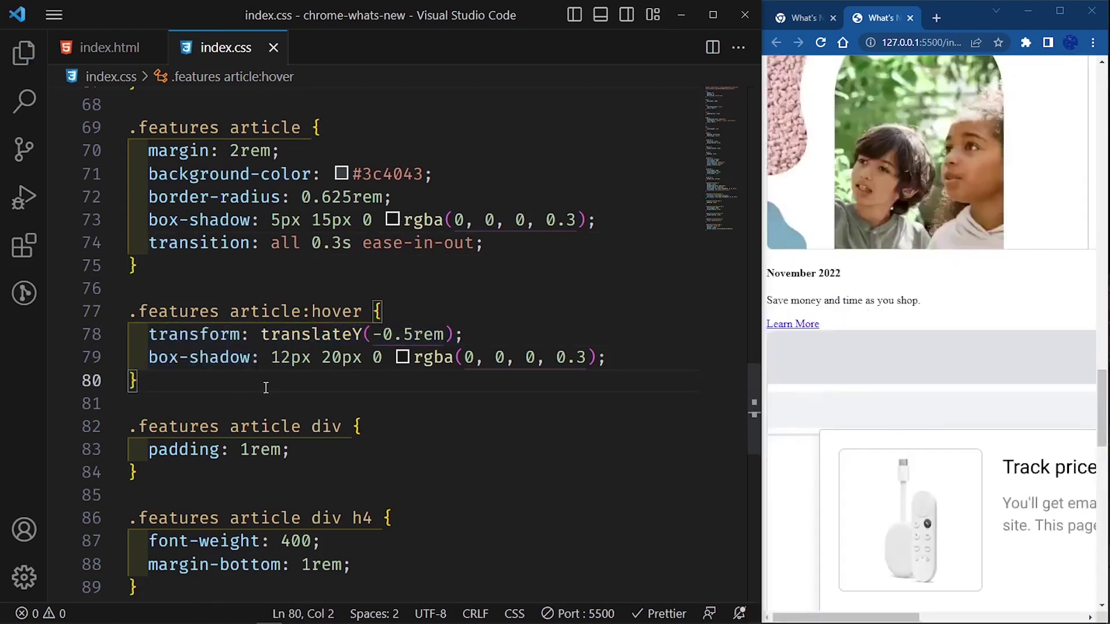